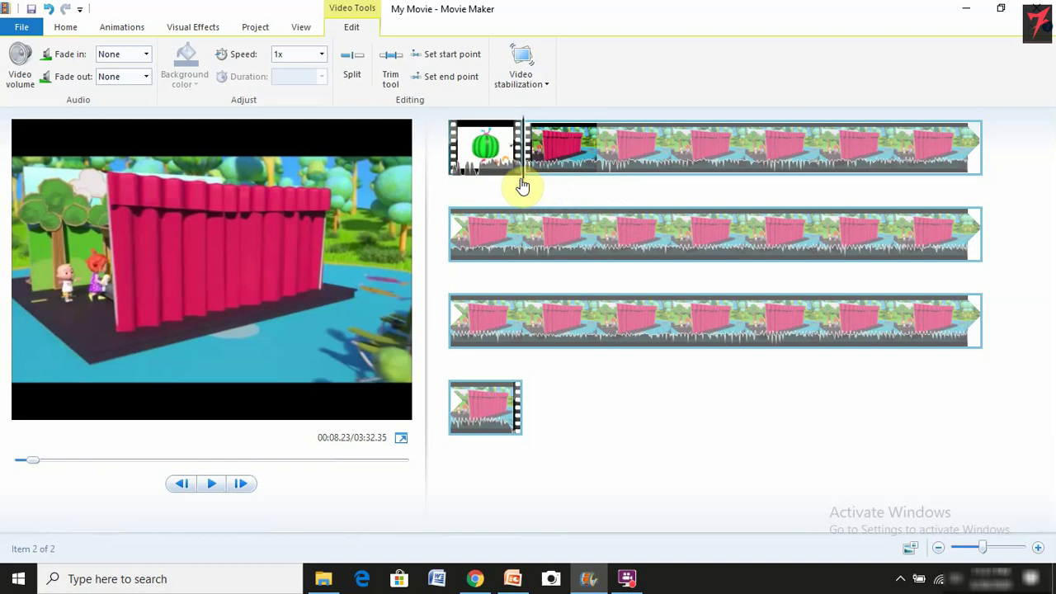
- Scrub the playhead back and forth across the boundary between the two clips to check the split point
mouse_move(522, 185)
left_mouse_down()
mouse_move(511, 184)
mouse_move(529, 188)
left_mouse_up()
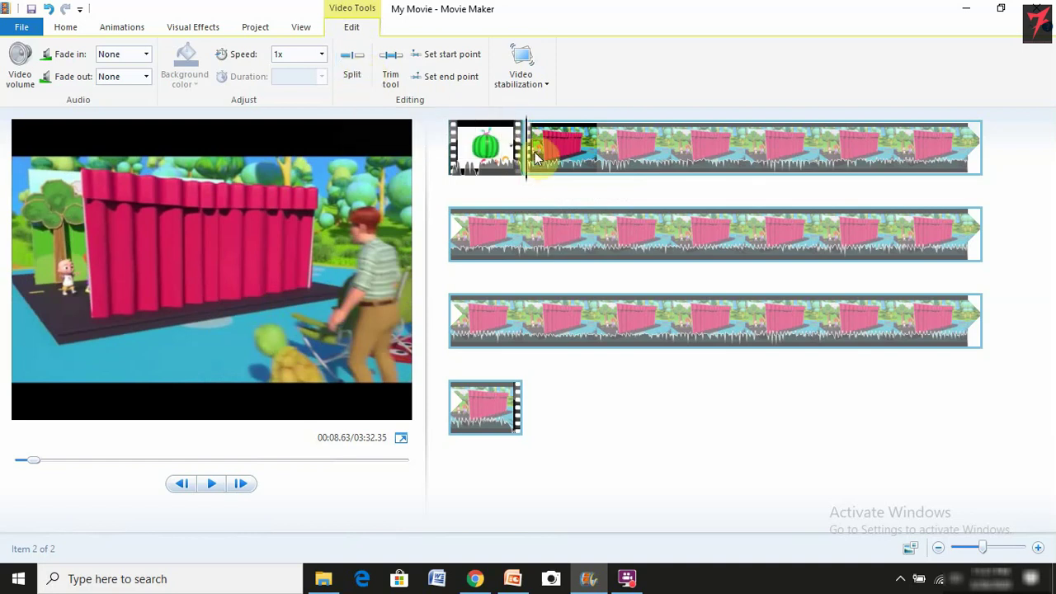
mouse_move(528, 179)
left_mouse_down()
mouse_move(537, 179)
mouse_move(523, 179)
left_mouse_up()
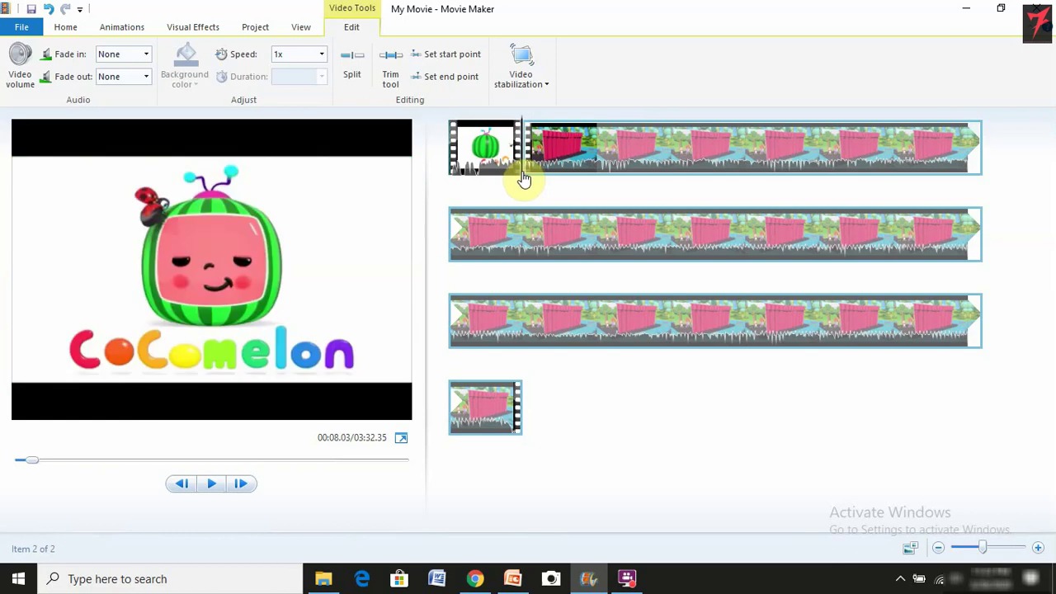
left_click(523, 177)
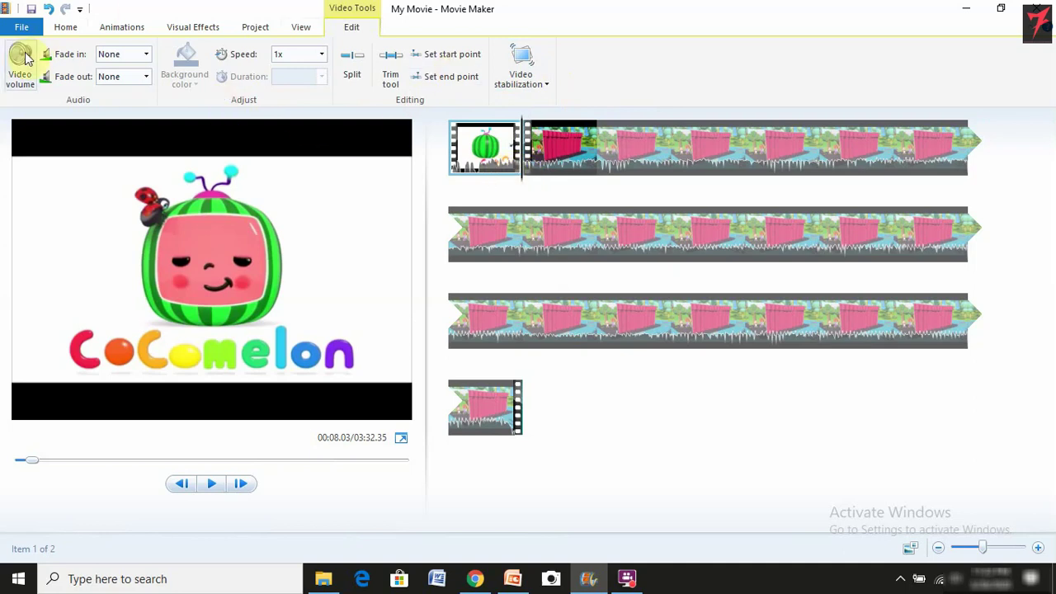
- Play the start of the first clip, the watermelon intro, and set its video volume to the minimum
left_click(486, 147)
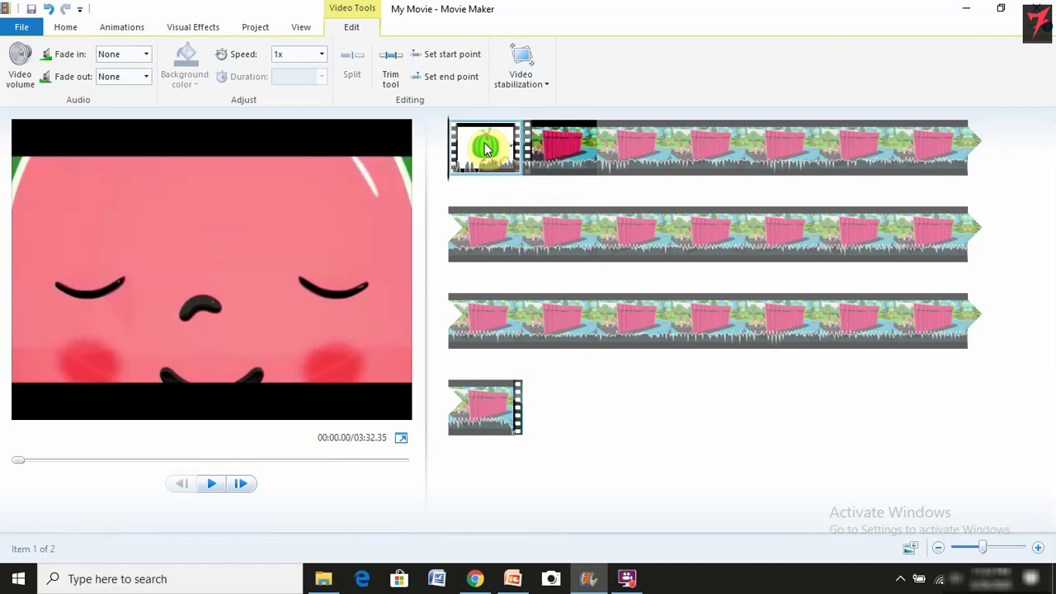
key("space")
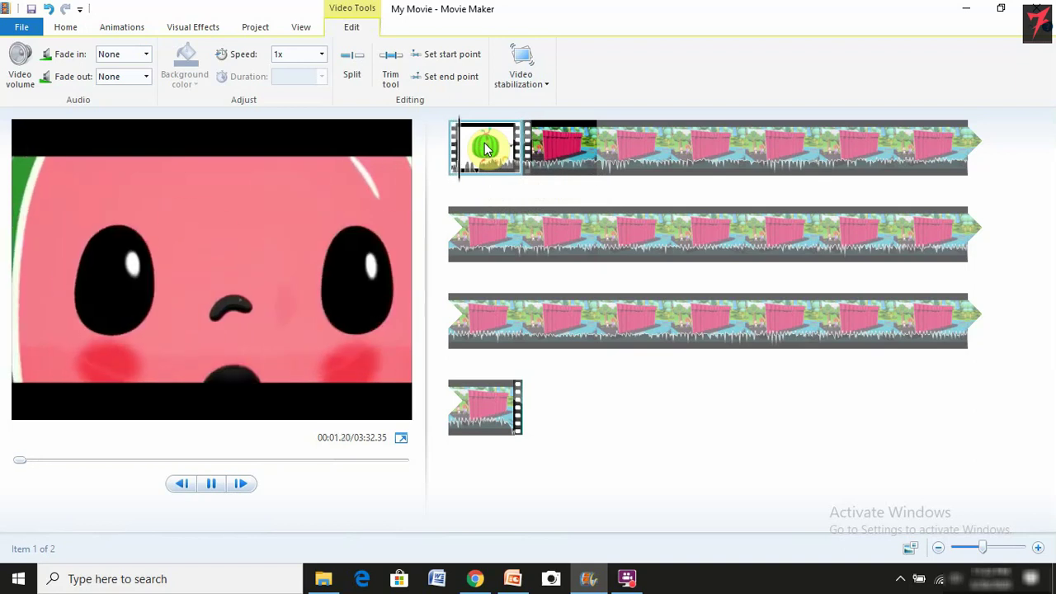
key("space")
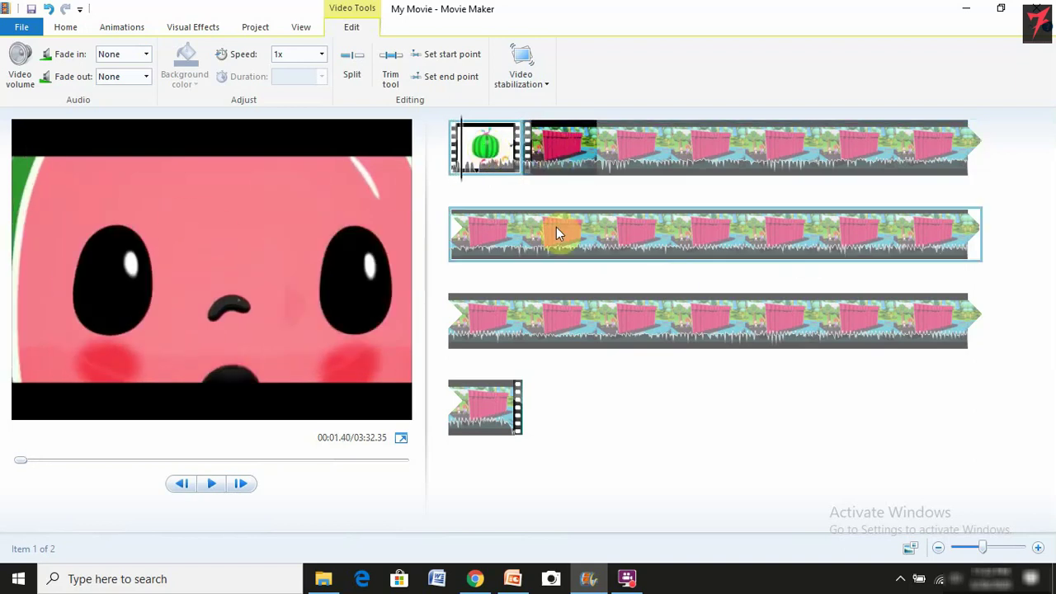
left_click(20, 65)
left_click_drag(52, 103, 28, 104)
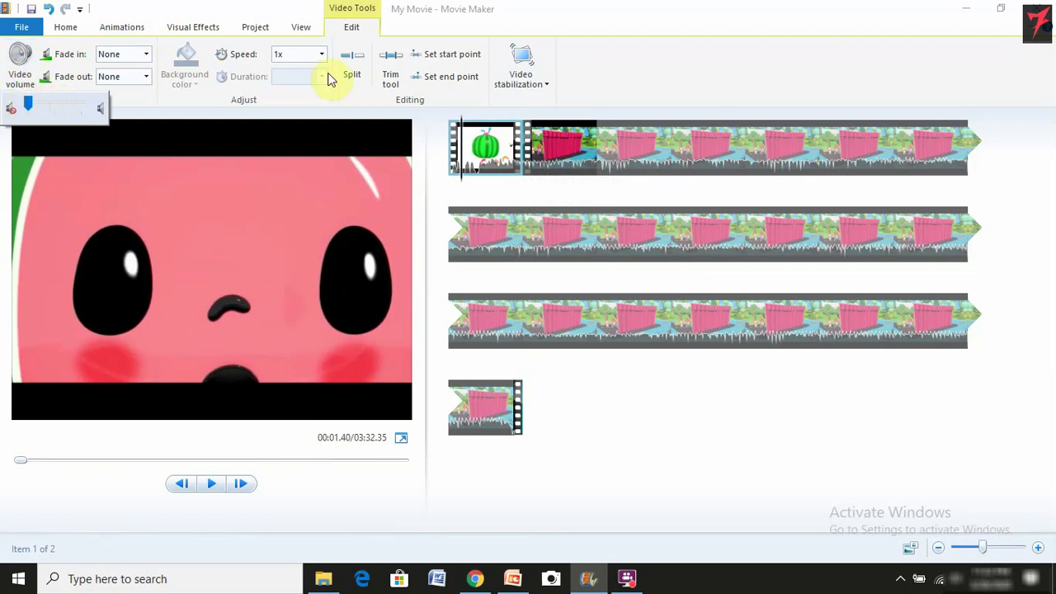
- Play the movie from the intro into the second clip to compare their sound, and scrub back to about 7 seconds
left_click(455, 179)
key("space")
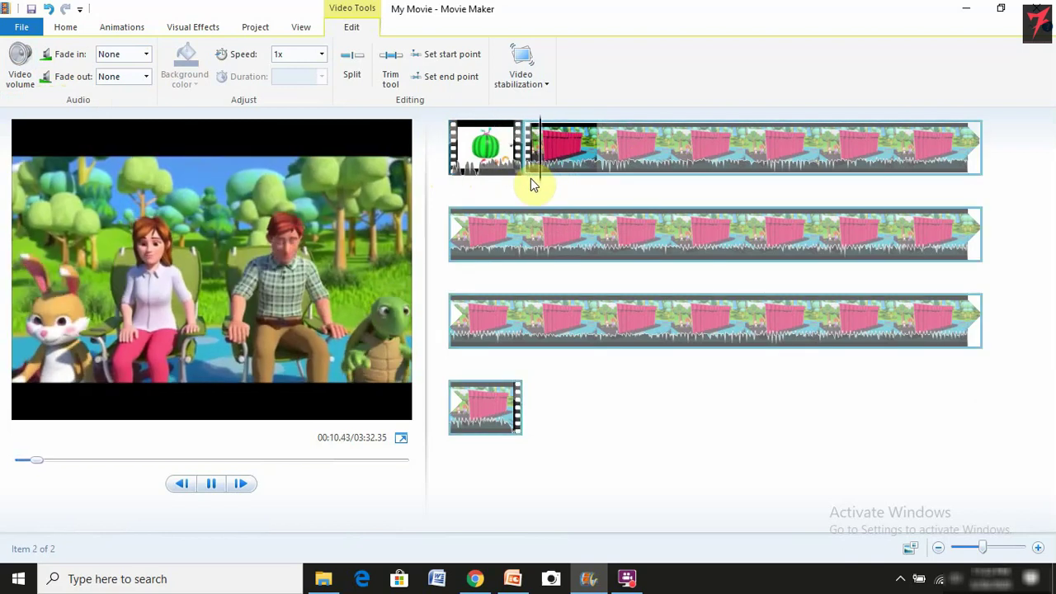
left_click(531, 178)
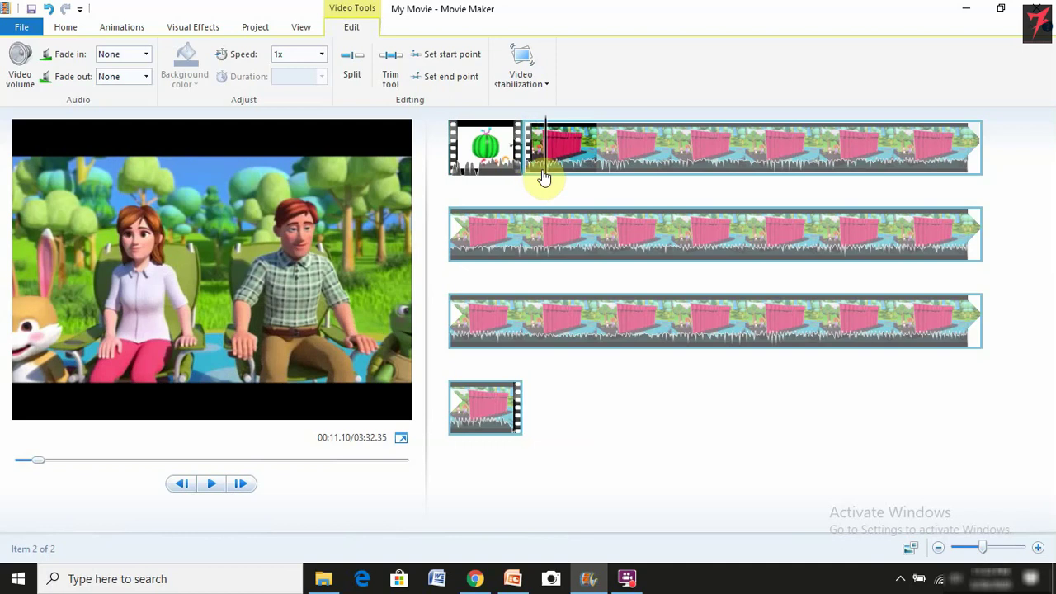
left_click_drag(545, 179, 514, 177)
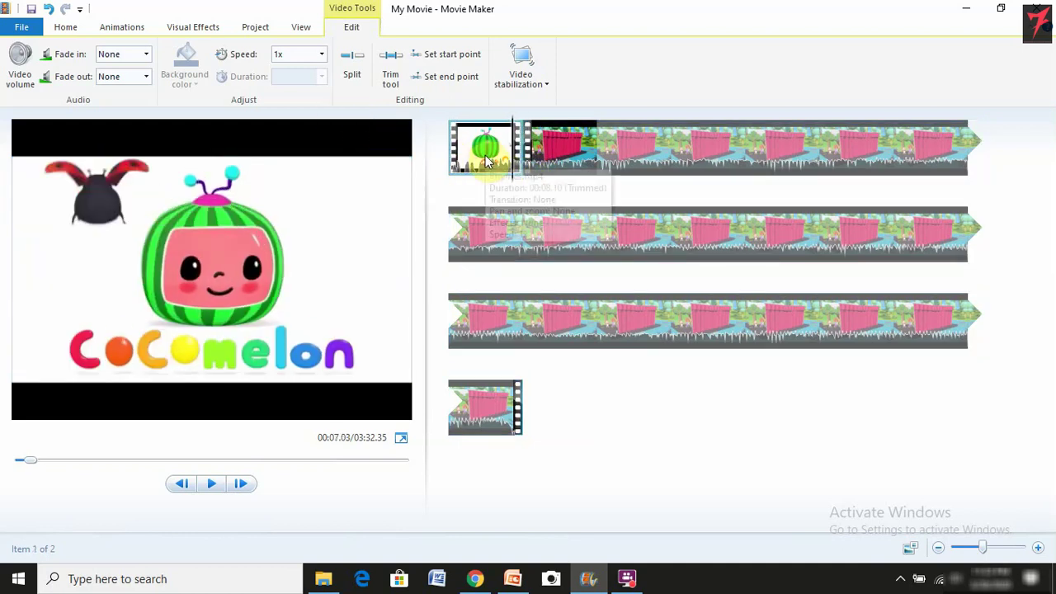
- Show the home tools and select the first clip with the playhead at the start of the movie
left_click(59, 30)
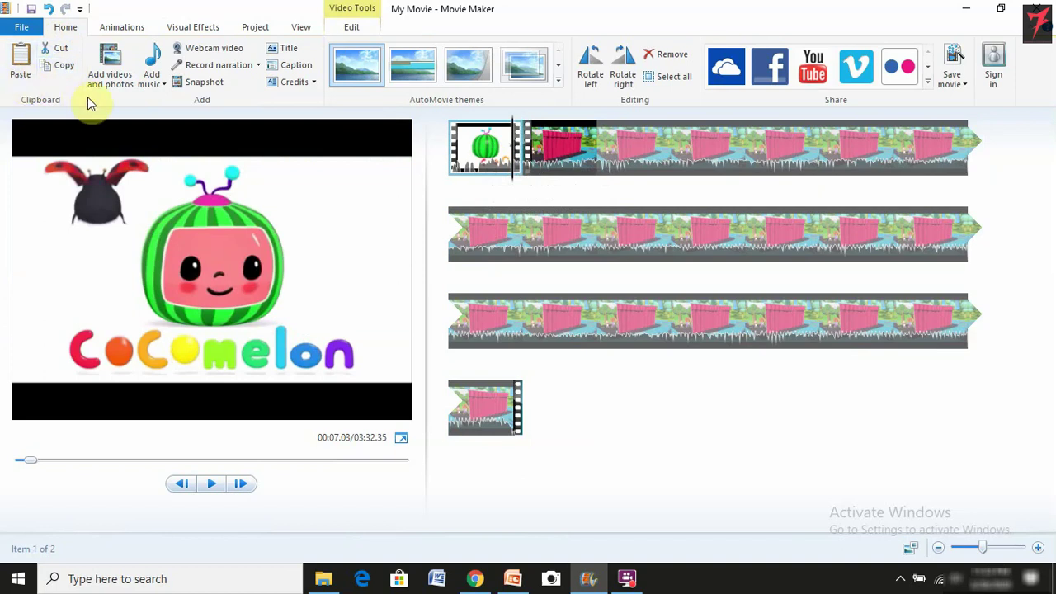
left_click(500, 159)
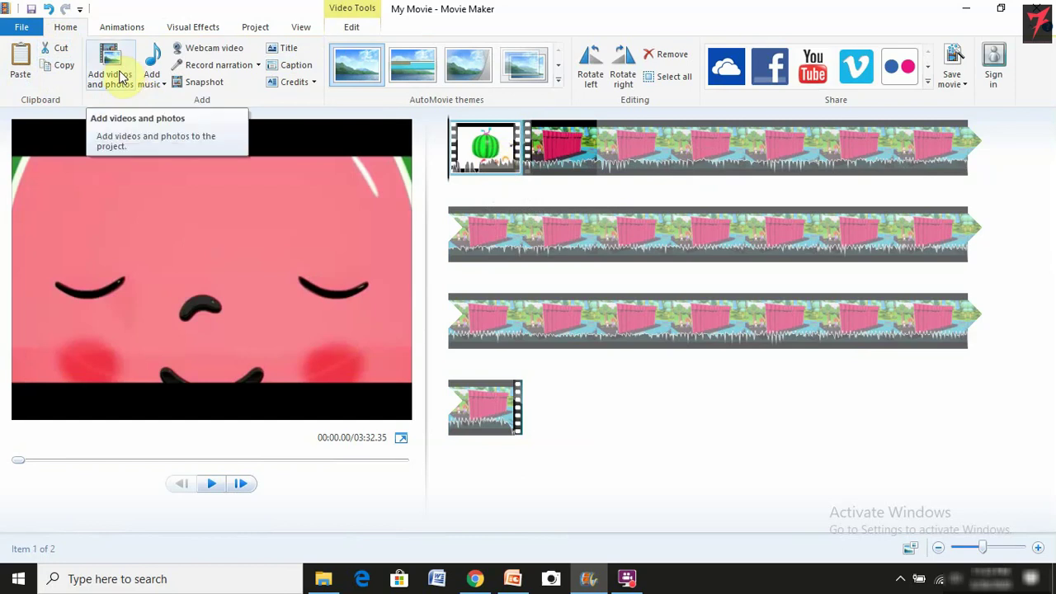
left_click(163, 83)
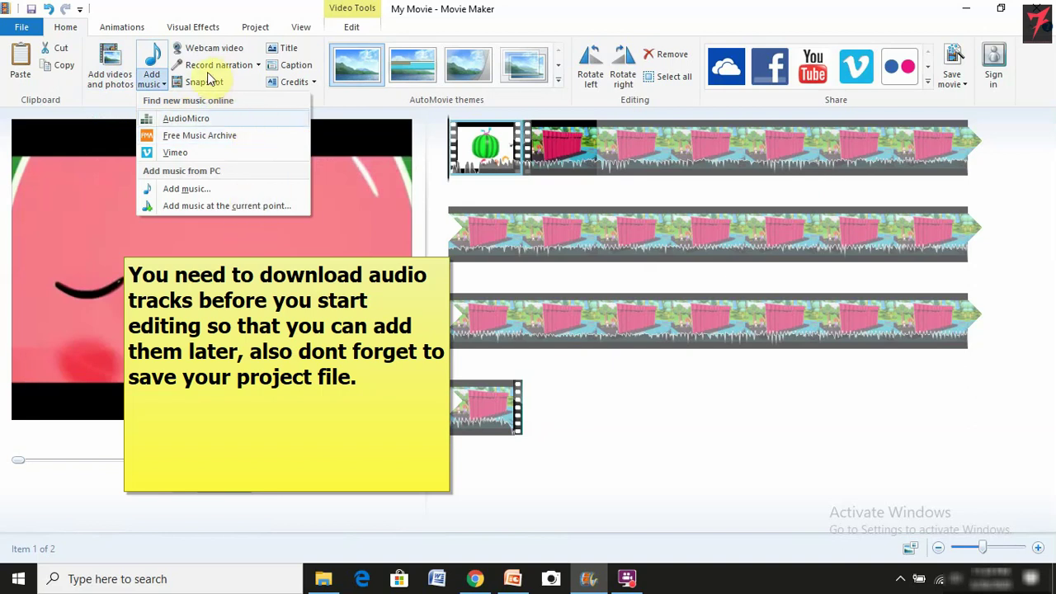
left_click(120, 108)
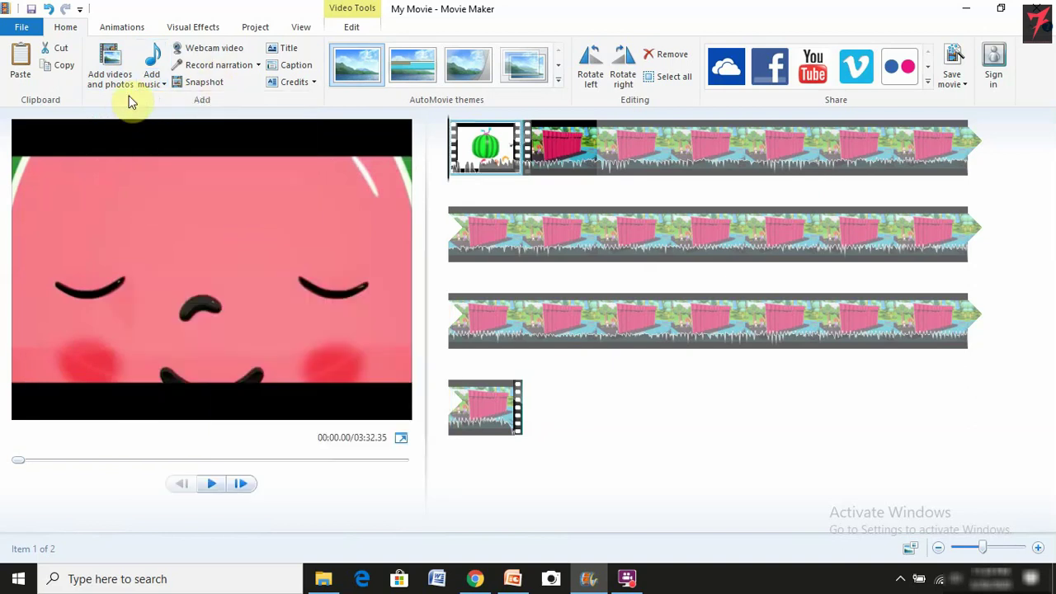
left_click(150, 79)
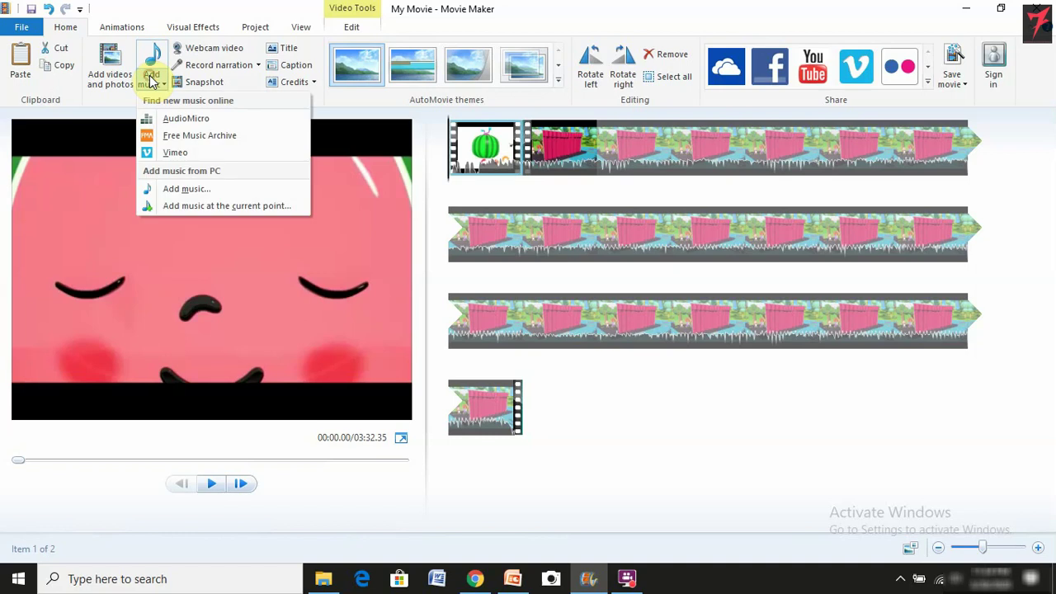
left_click(190, 120)
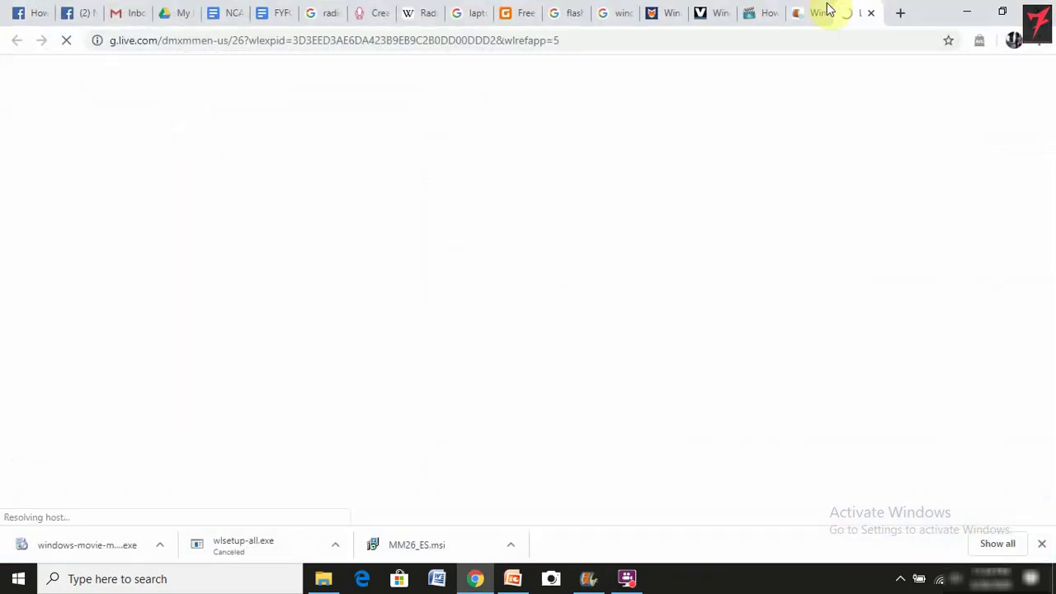
left_click(872, 14)
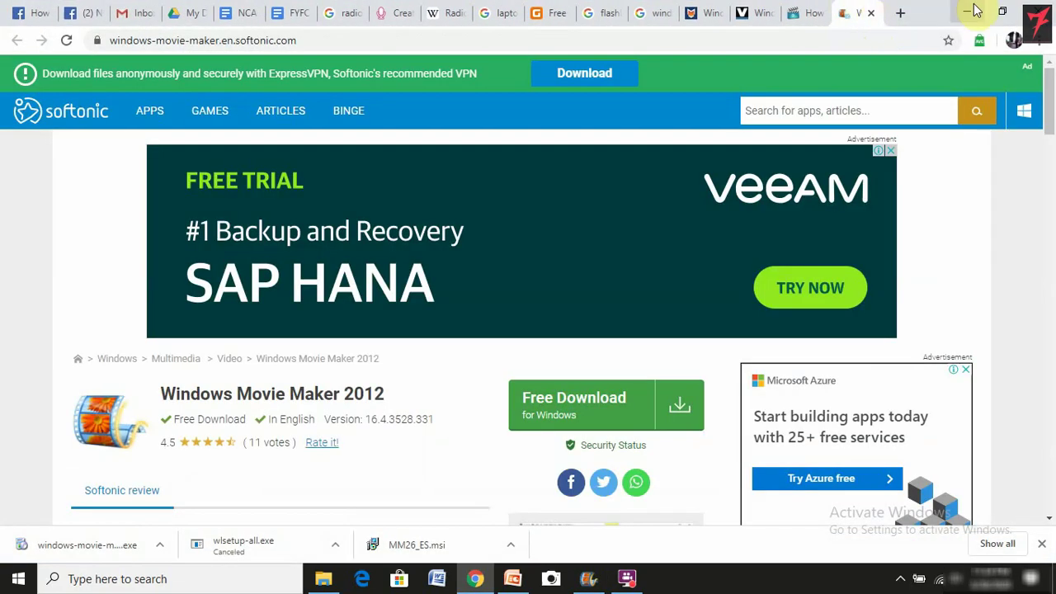
left_click(971, 10)
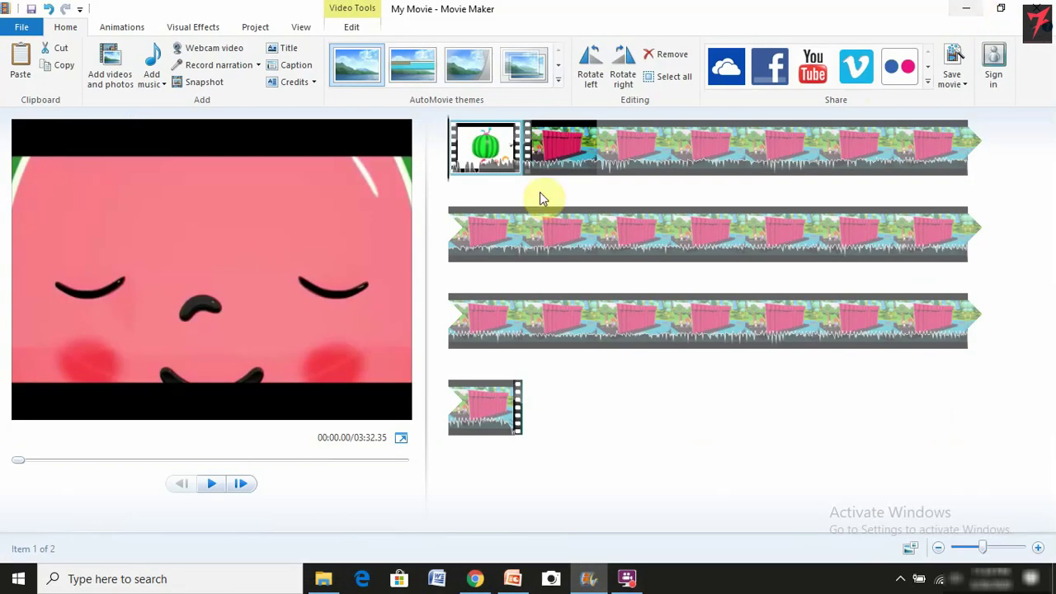
- Add the music file "Happy Birthday - AShamaluevMusic" from the Desktop to the project
left_click(157, 84)
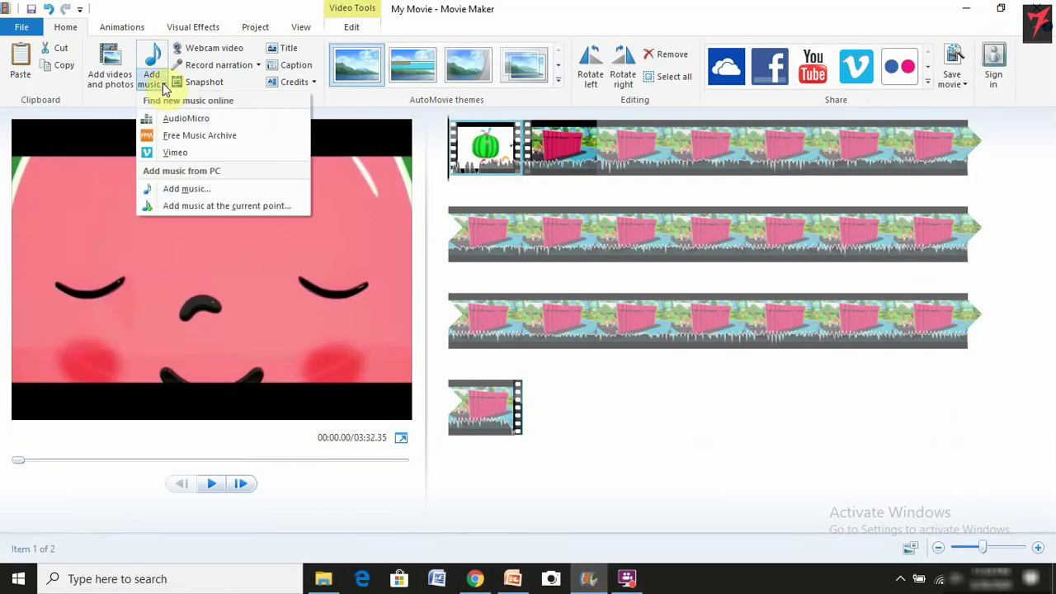
left_click(221, 191)
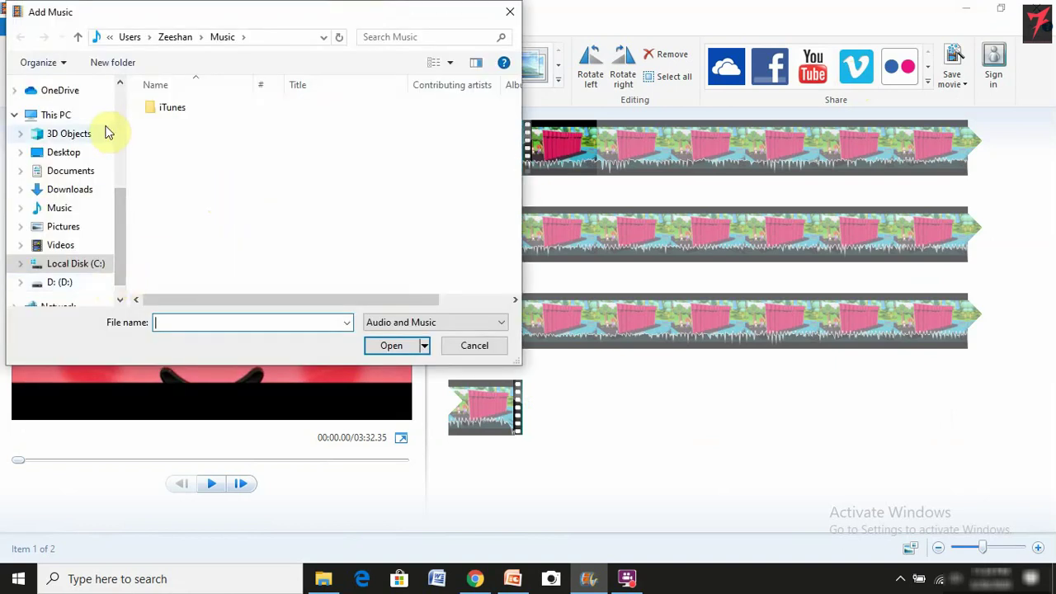
left_click(89, 155)
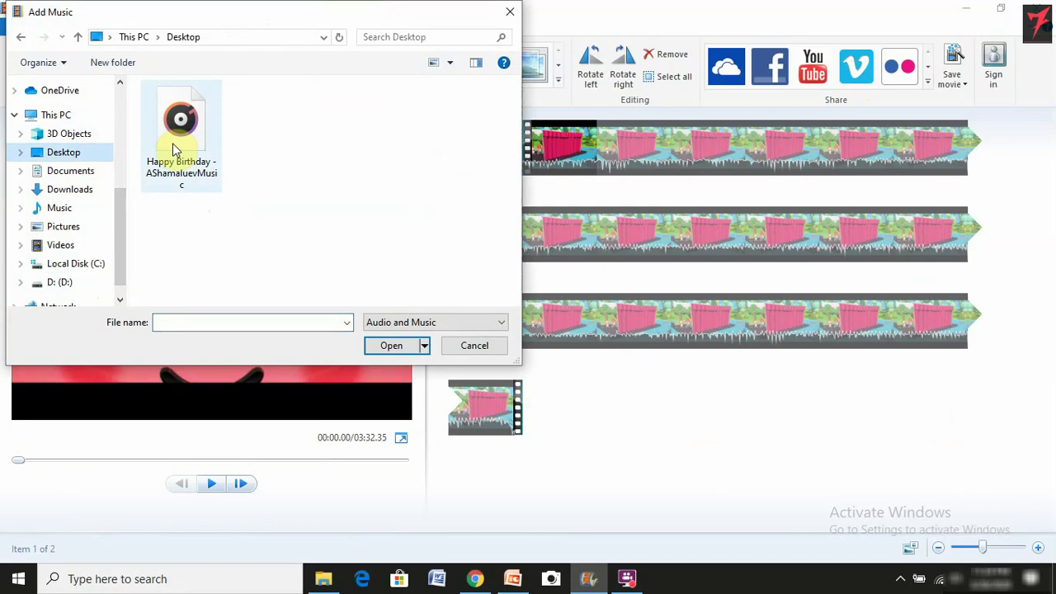
double_click(172, 142)
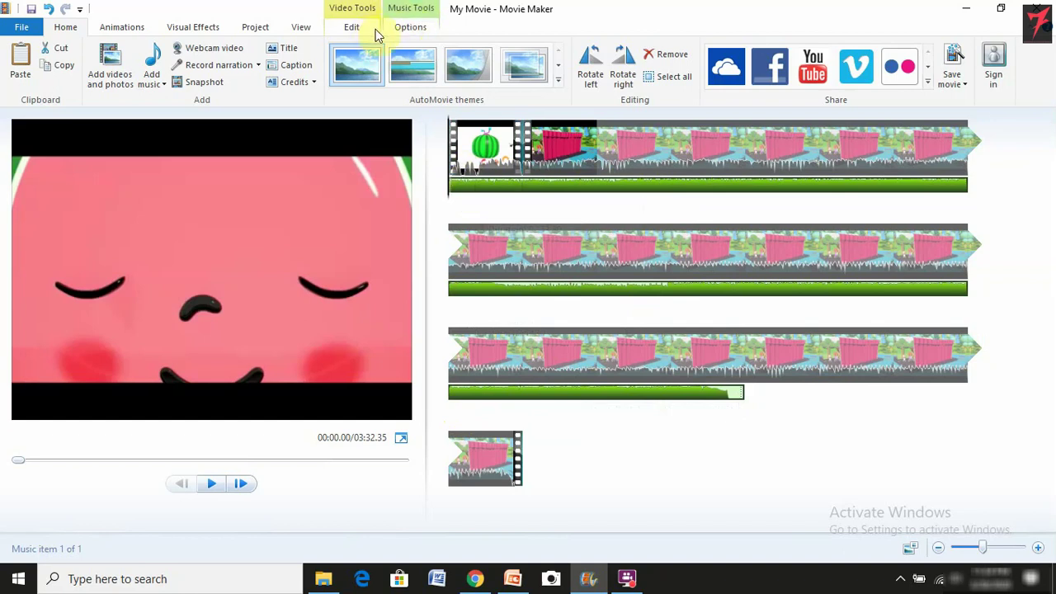
- Adjust the added music track's volume to about the middle of its range
left_click(404, 31)
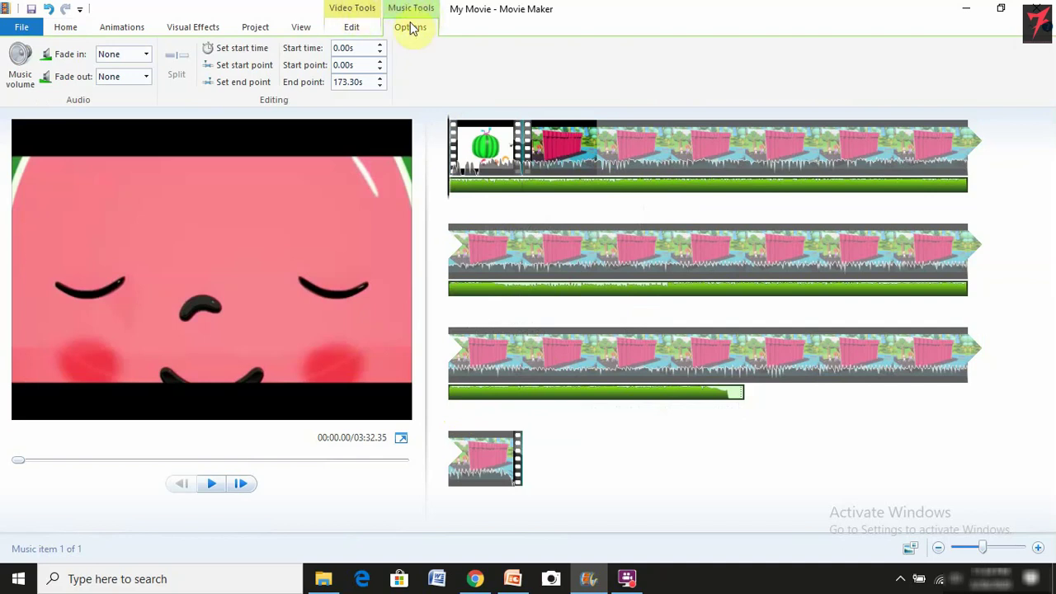
left_click(20, 67)
left_click(55, 104)
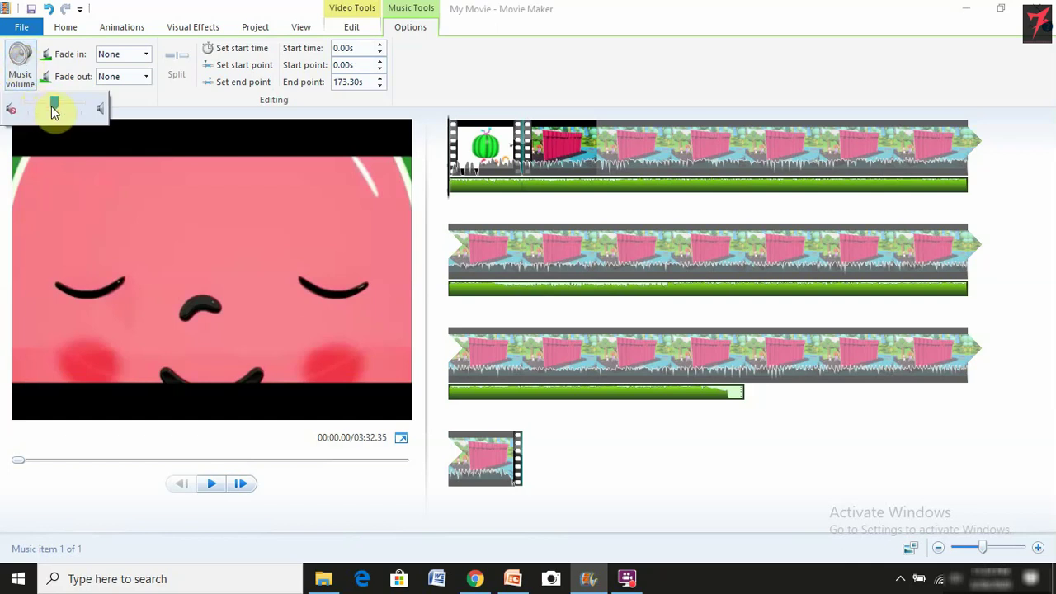
mouse_move(62, 105)
left_mouse_down()
mouse_move(22, 109)
mouse_move(62, 105)
mouse_move(56, 98)
left_mouse_up()
left_click(144, 103)
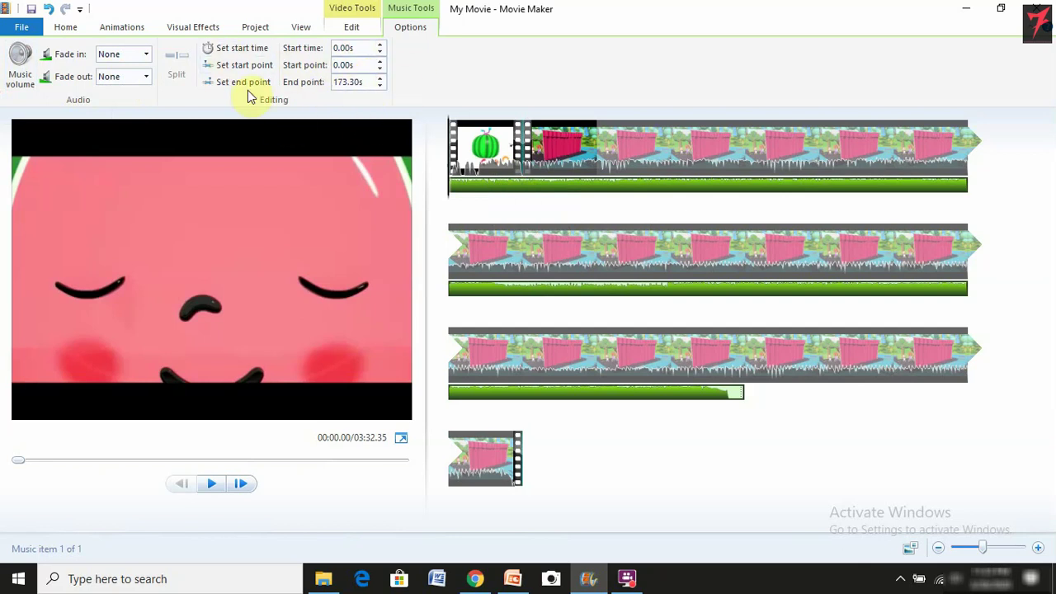
- Play the movie from the beginning into the second clip to hear the added music with the video
key("space")
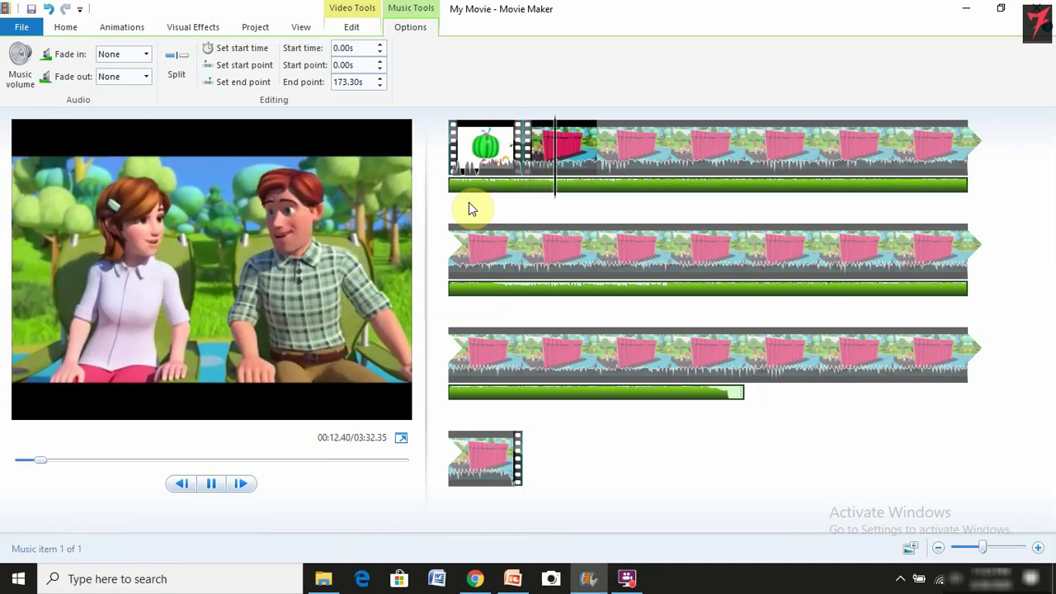
key("space")
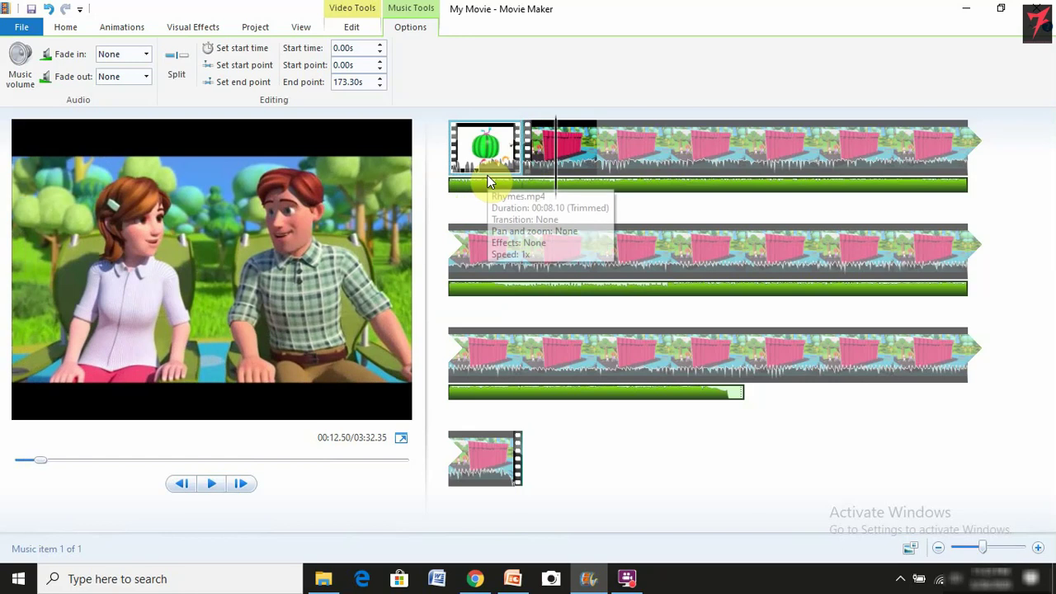
- Check that the first clip's video volume is at the minimum and play the clip with the background music
left_click(495, 175)
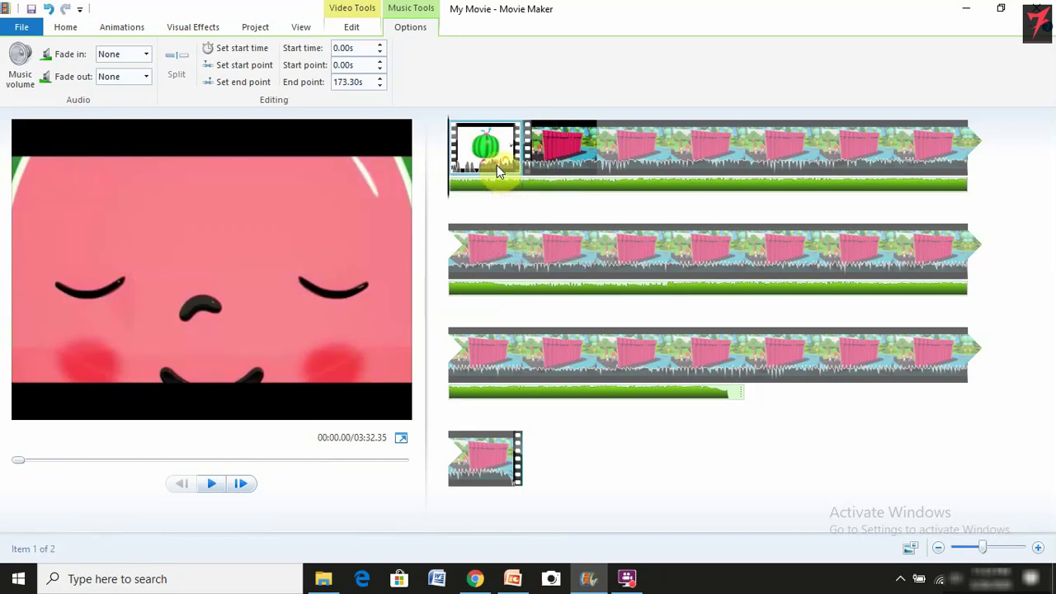
left_click(499, 172)
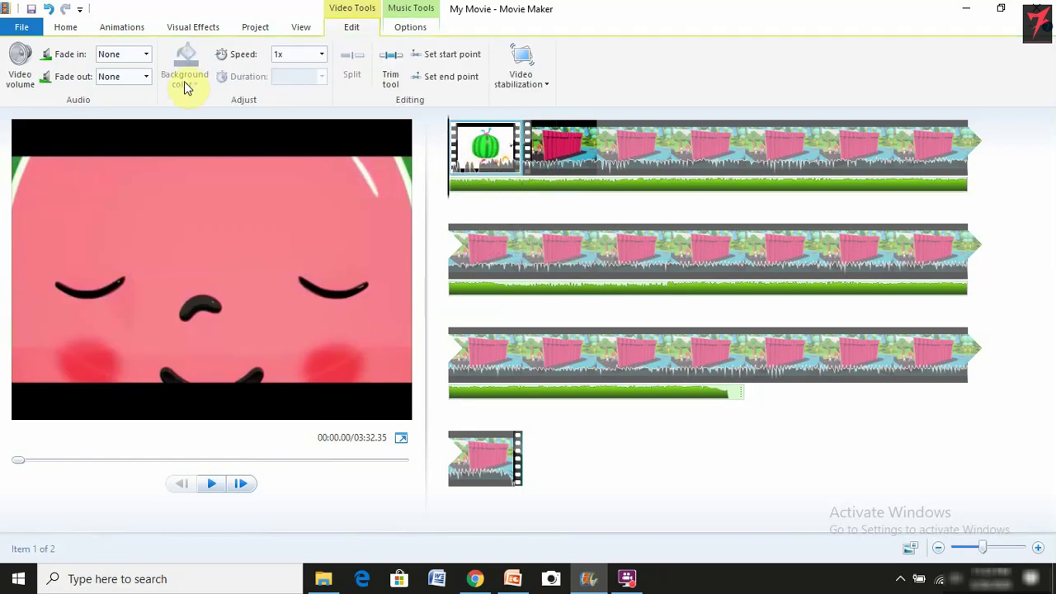
left_click(22, 63)
left_click(32, 107)
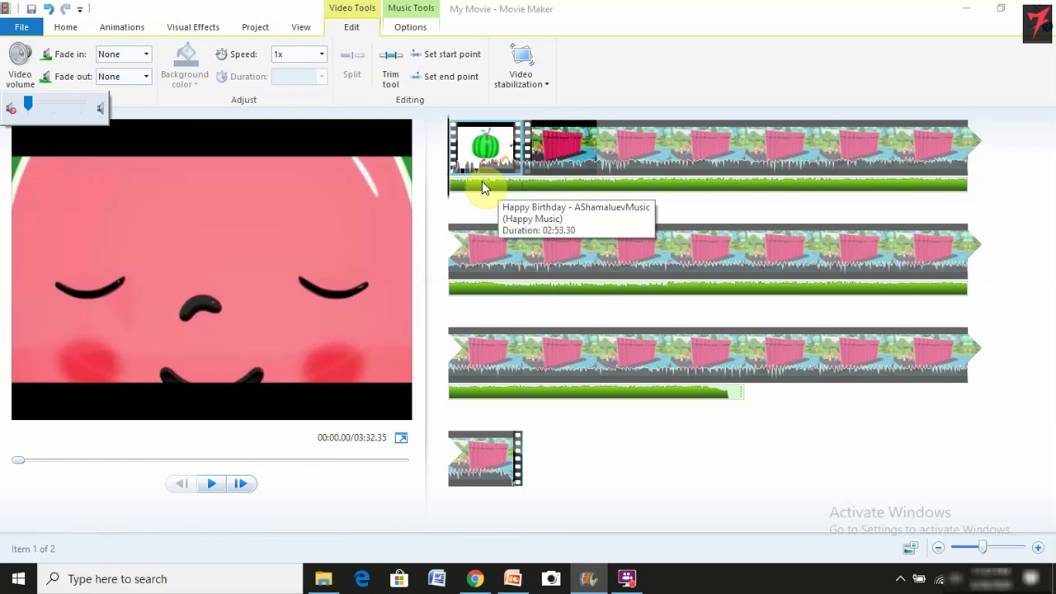
key("space")
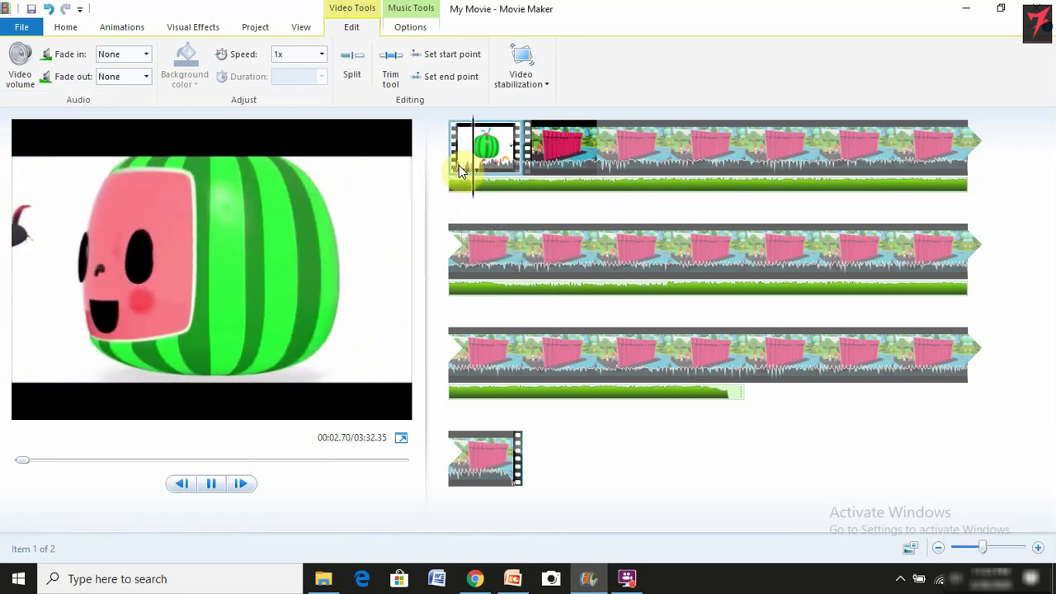
key("space")
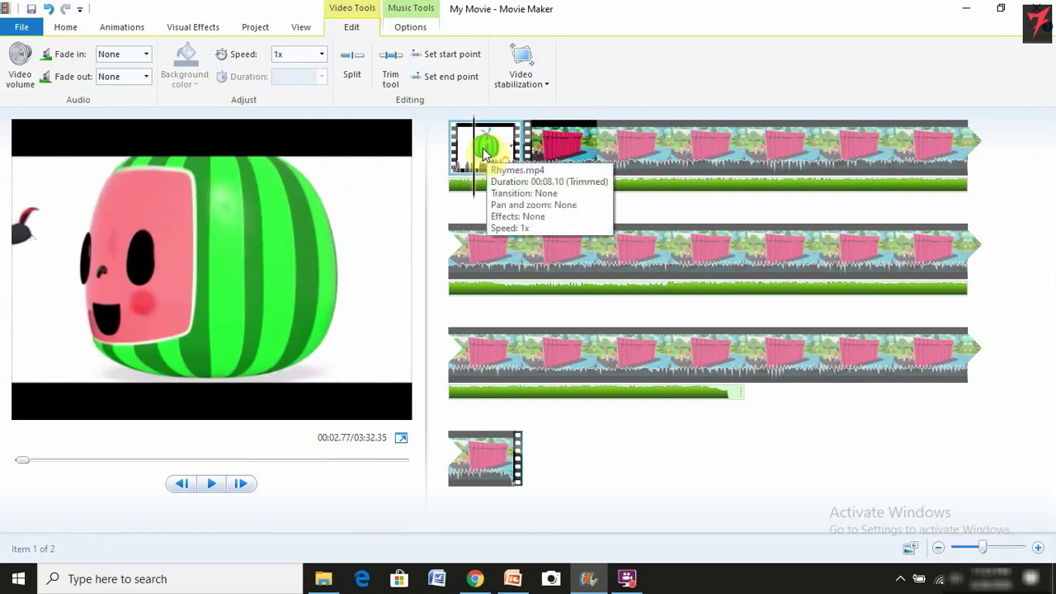
- Select the second clip, lower the music volume to the minimum, and play the clip to check its sound
left_click(593, 160)
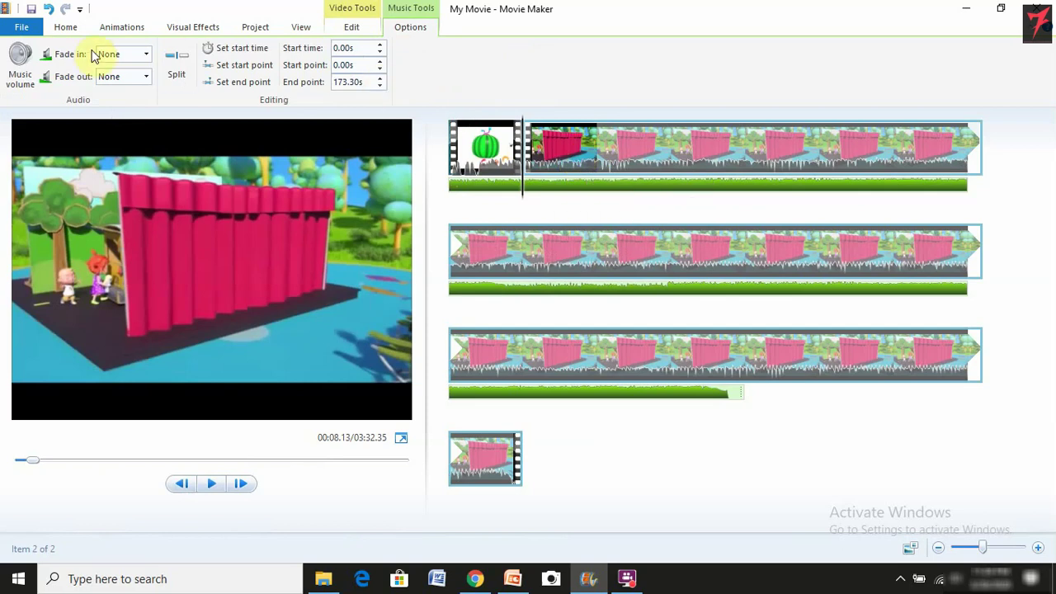
left_click(22, 68)
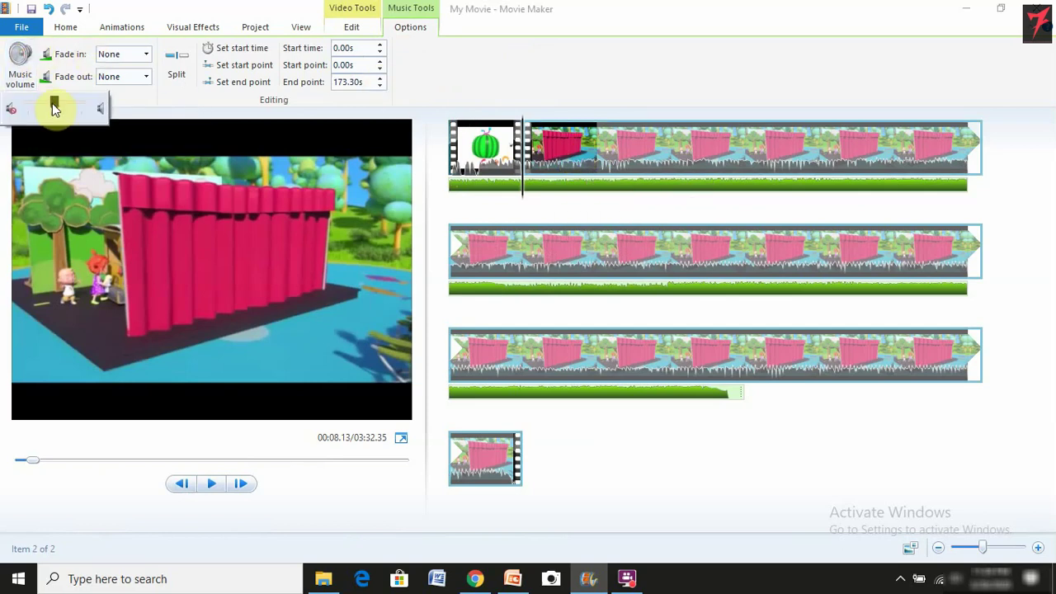
left_click_drag(54, 107, 26, 108)
left_click(541, 160)
key("space")
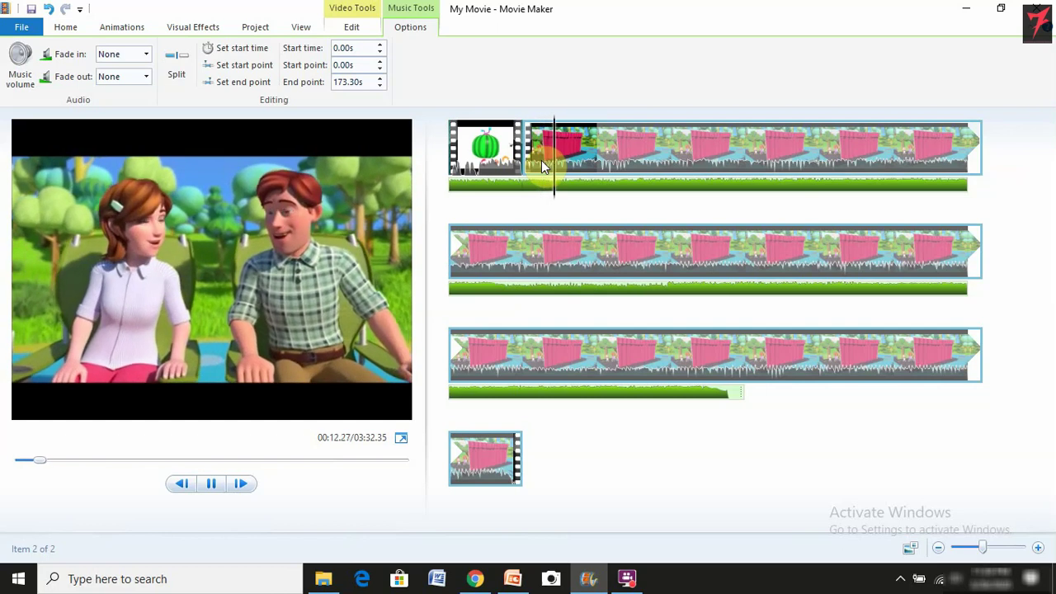
key("space")
left_click_drag(542, 165, 551, 184)
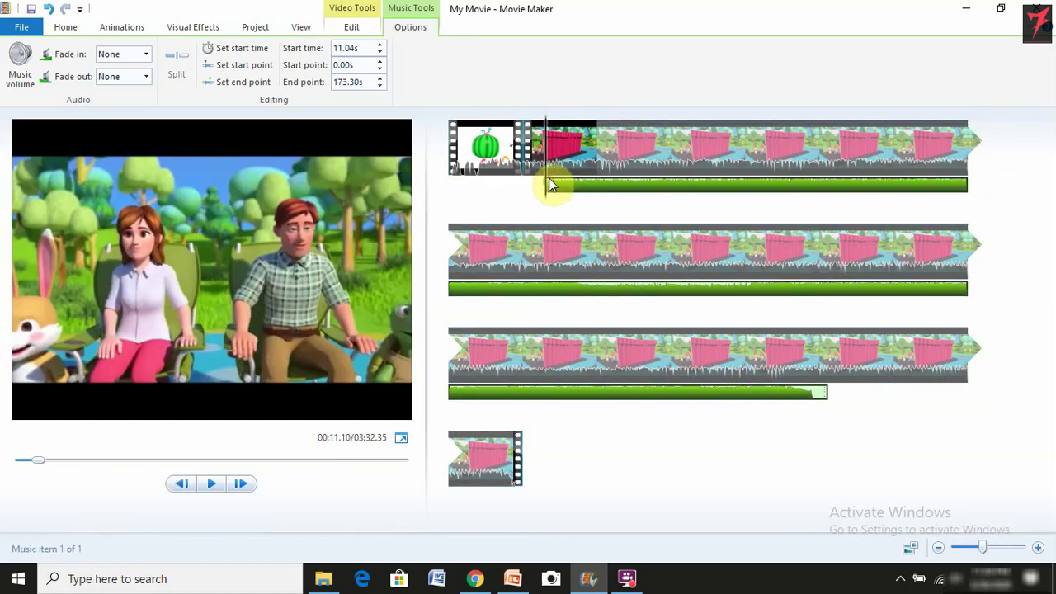
key("ctrl+z")
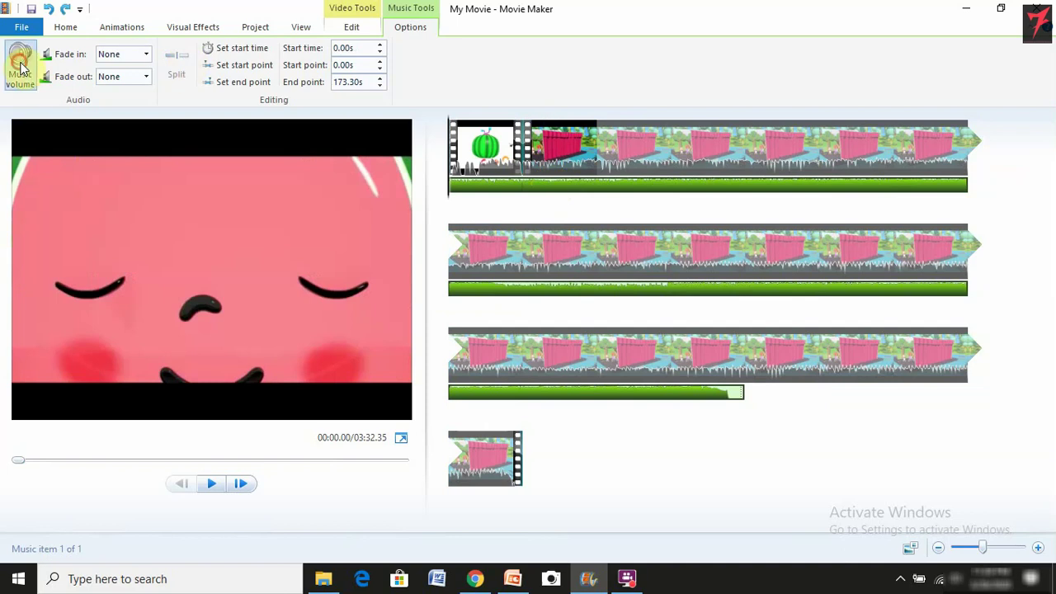
- Raise the music track's volume to about the middle of its range
left_click(37, 85)
left_click_drag(31, 106, 58, 115)
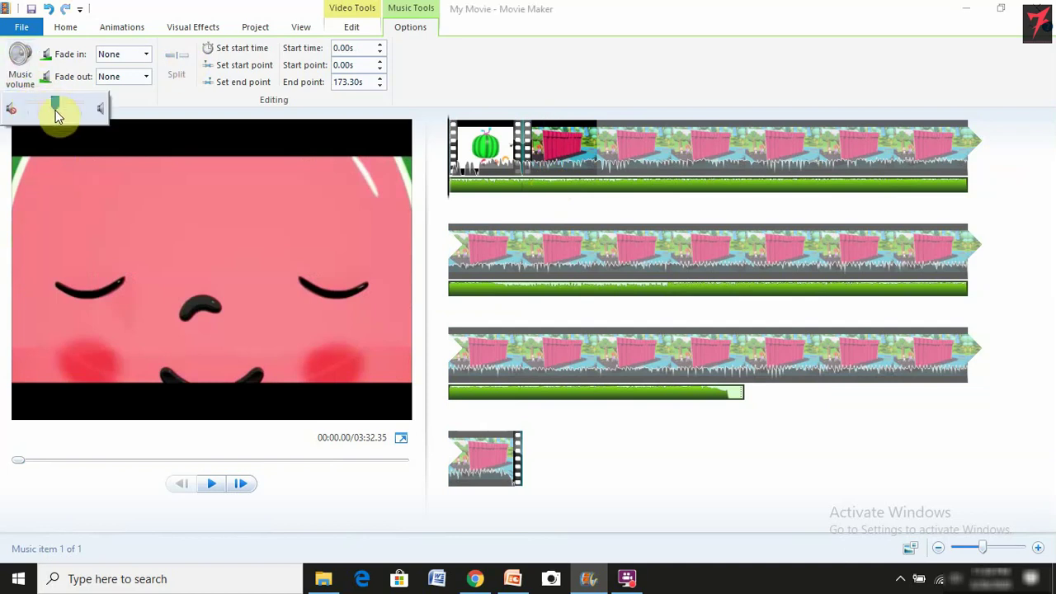
left_click(522, 192)
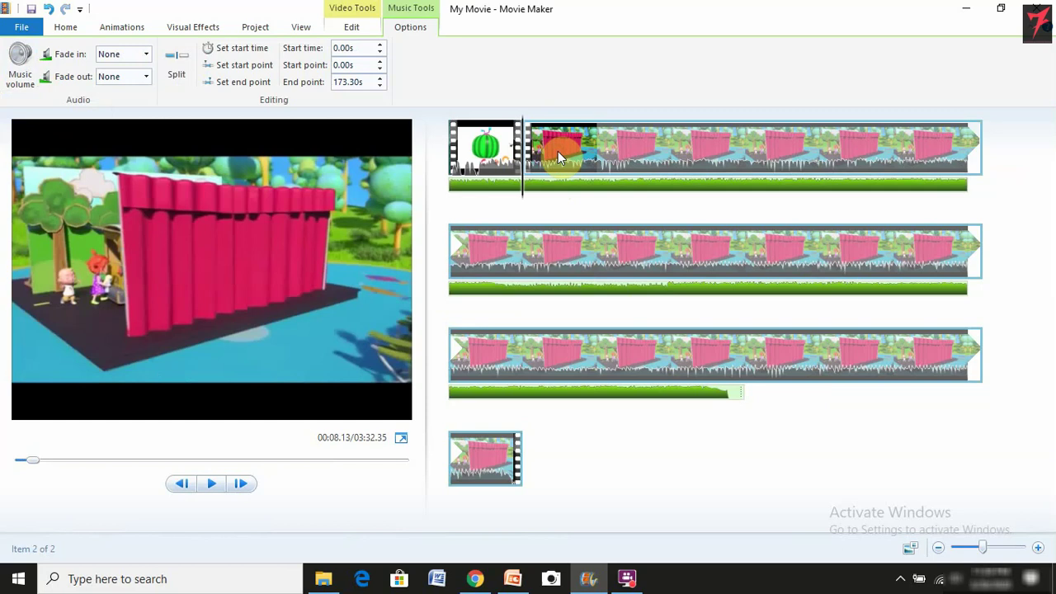
- Lower the music volume to the minimum and play the second clip briefly to hear the effect
left_click(20, 70)
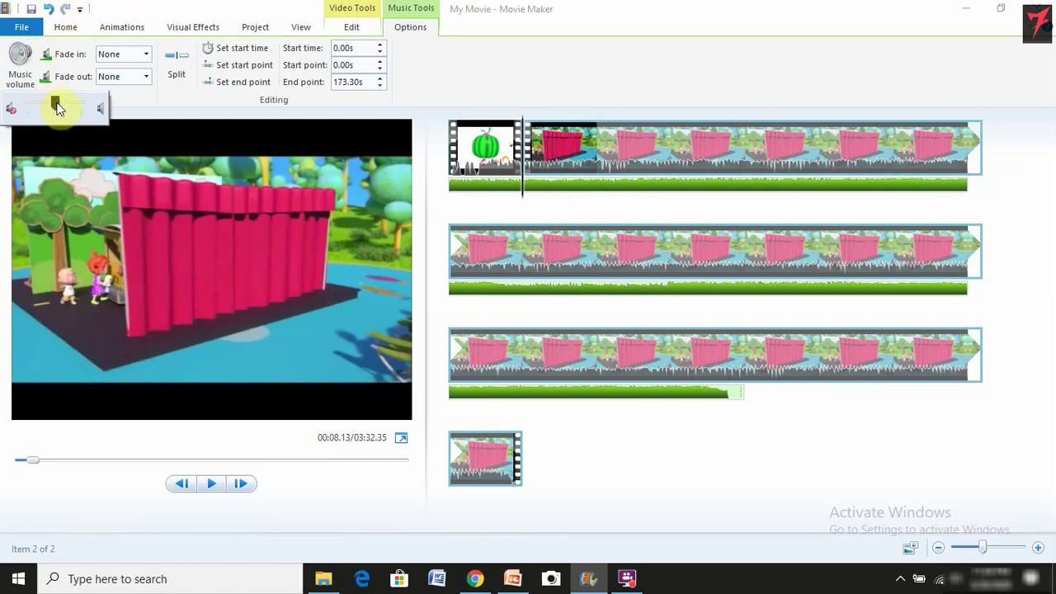
left_click_drag(55, 108, 11, 101)
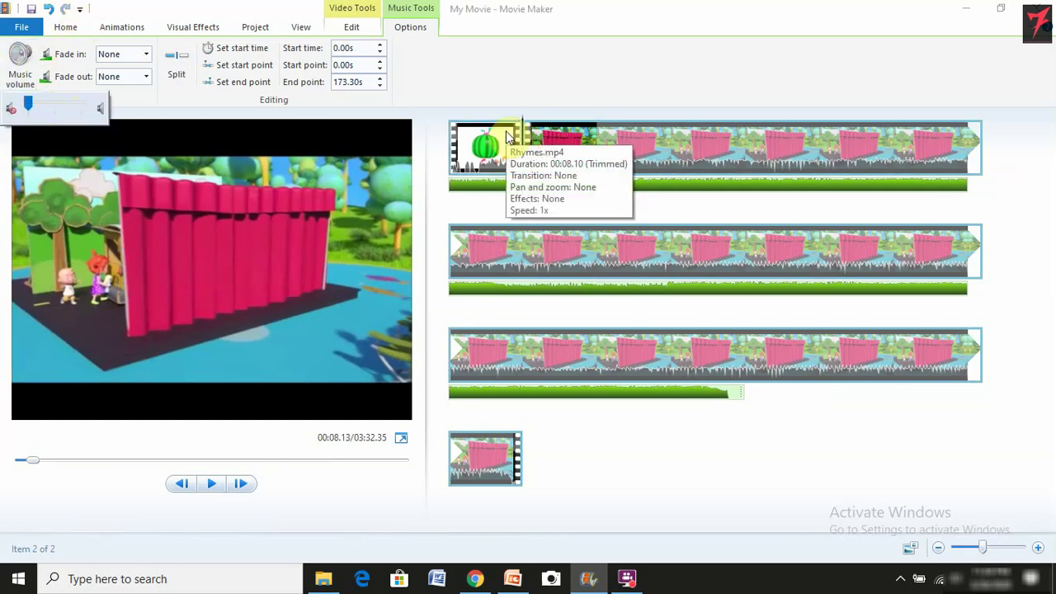
left_click(545, 154)
key("space")
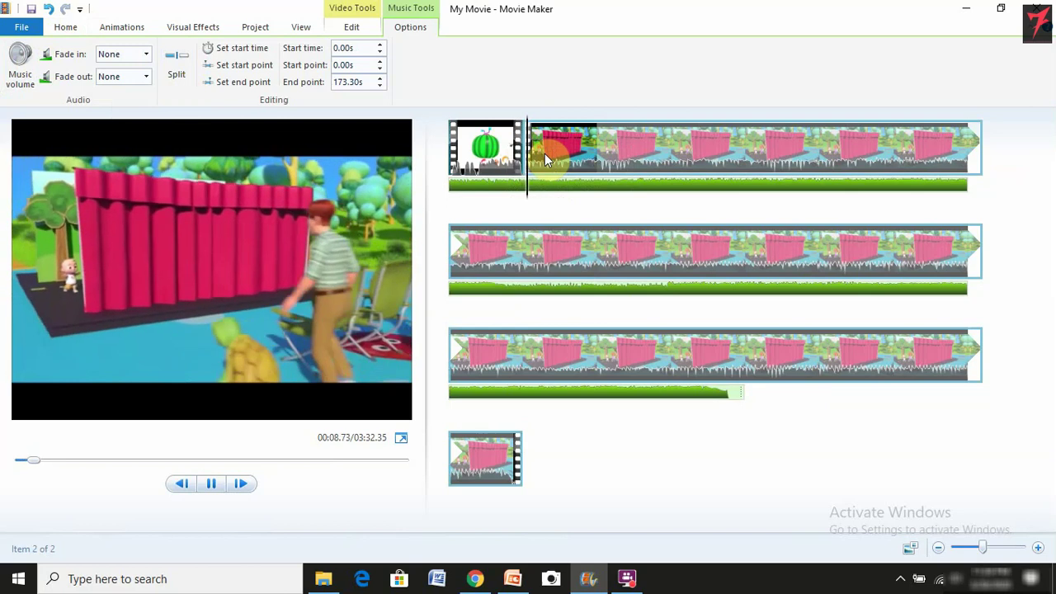
key("space")
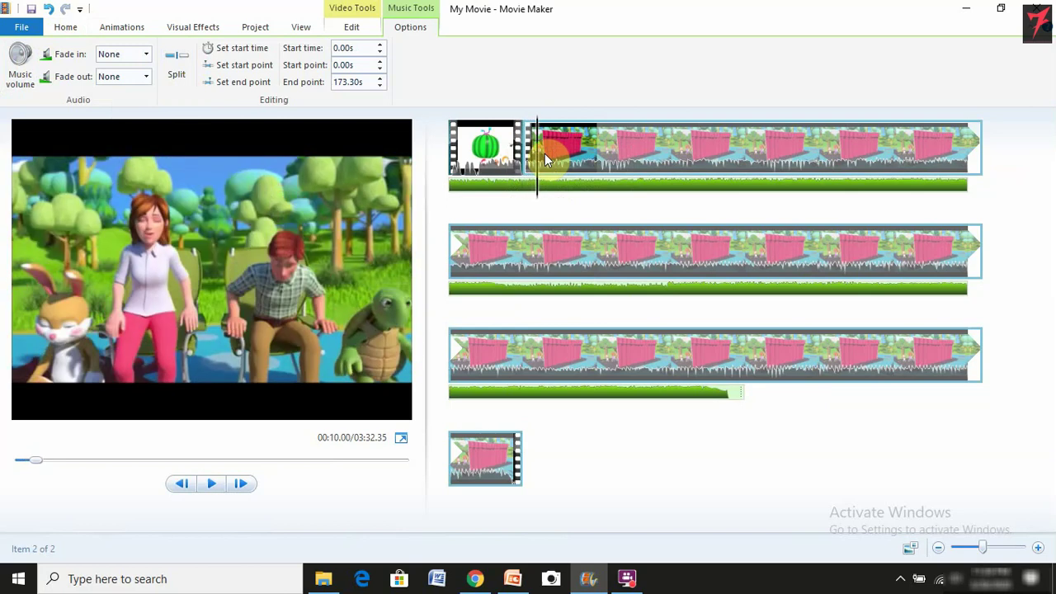
- Check the second clip's video volume and set the music track's volume back to about the middle of its range
left_click(544, 153)
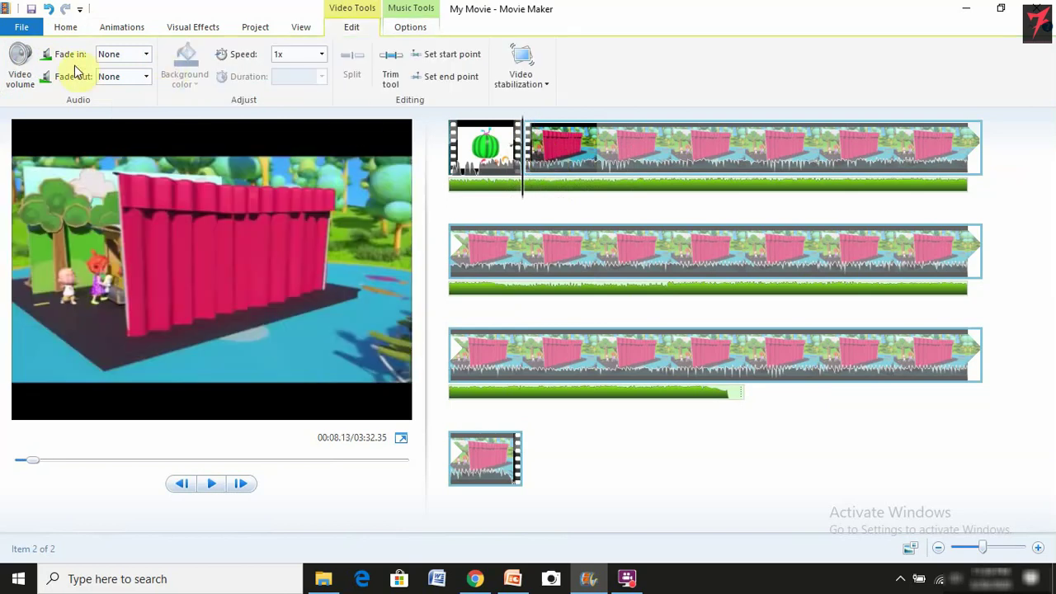
left_click(20, 62)
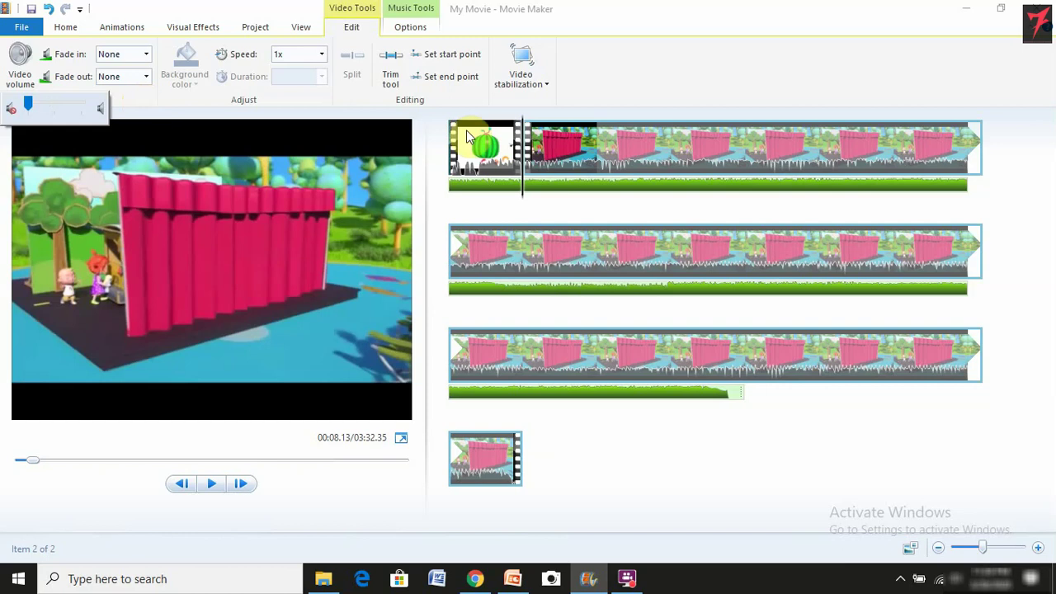
left_click(581, 185)
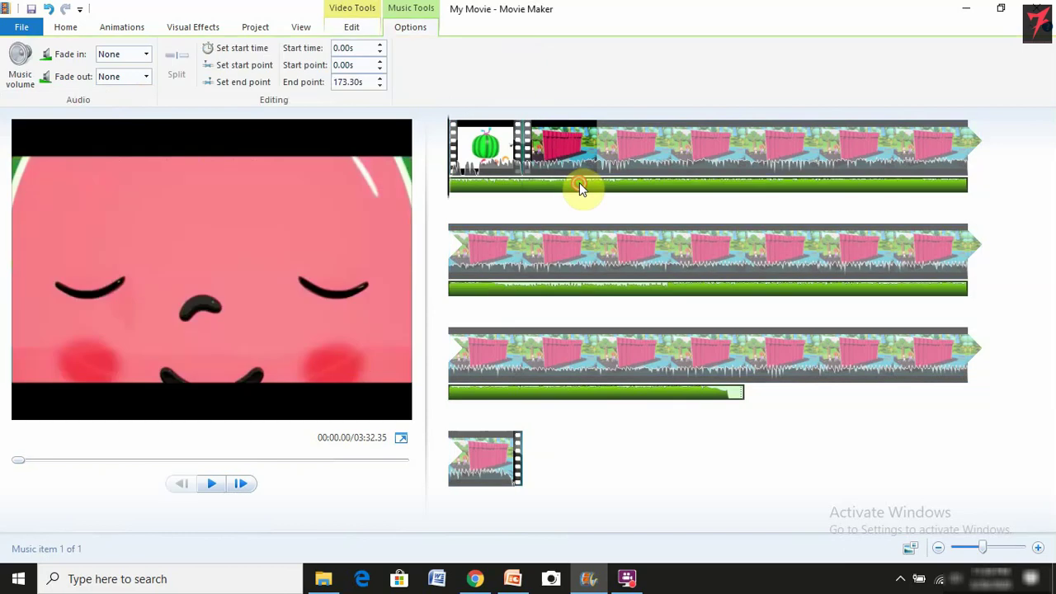
left_click(25, 81)
left_click_drag(30, 103, 61, 108)
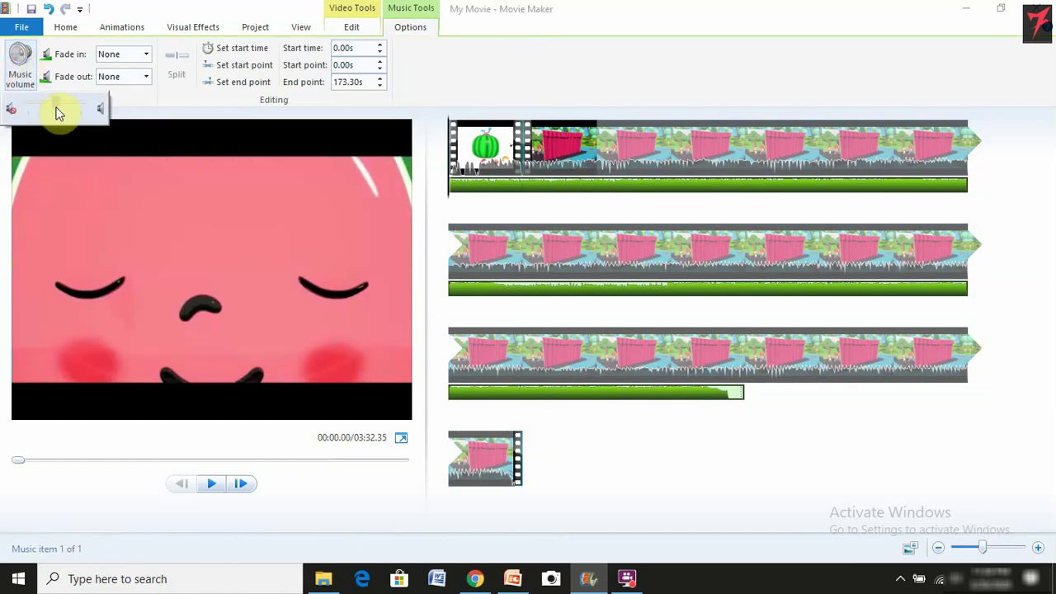
- Play the movie from the start of the second clip to hear the video with the background music
left_click(523, 158)
key("space")
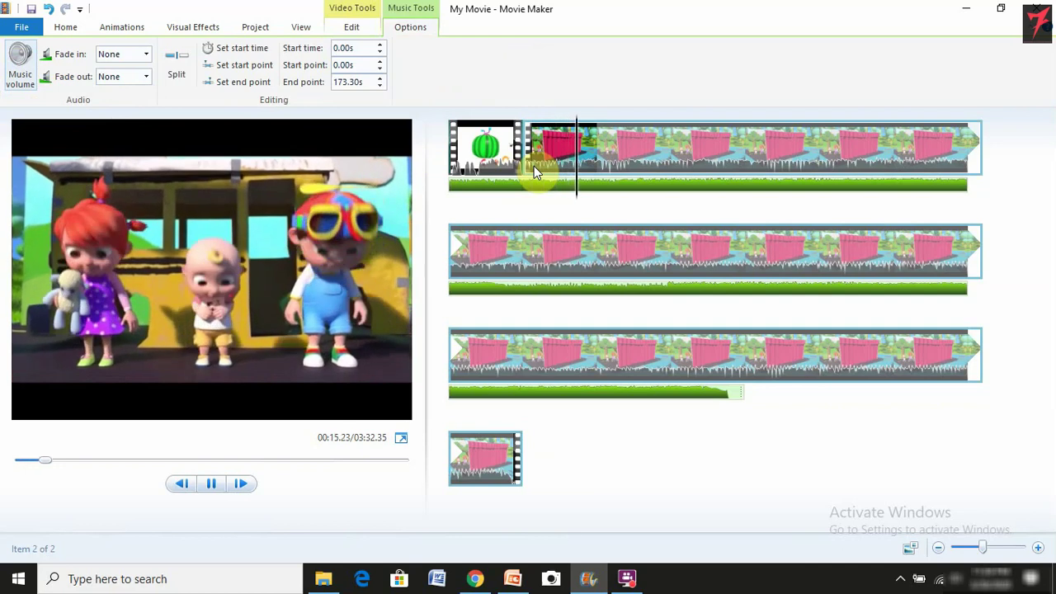
key("space")
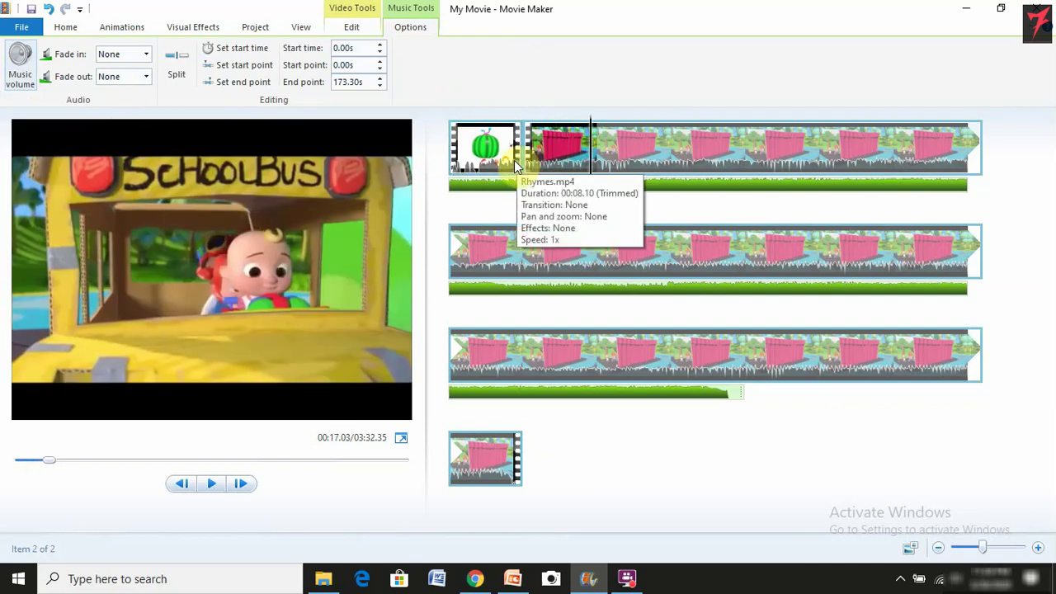
- Check the video volume of the first and second clips and the volume of the music track
left_click(505, 155)
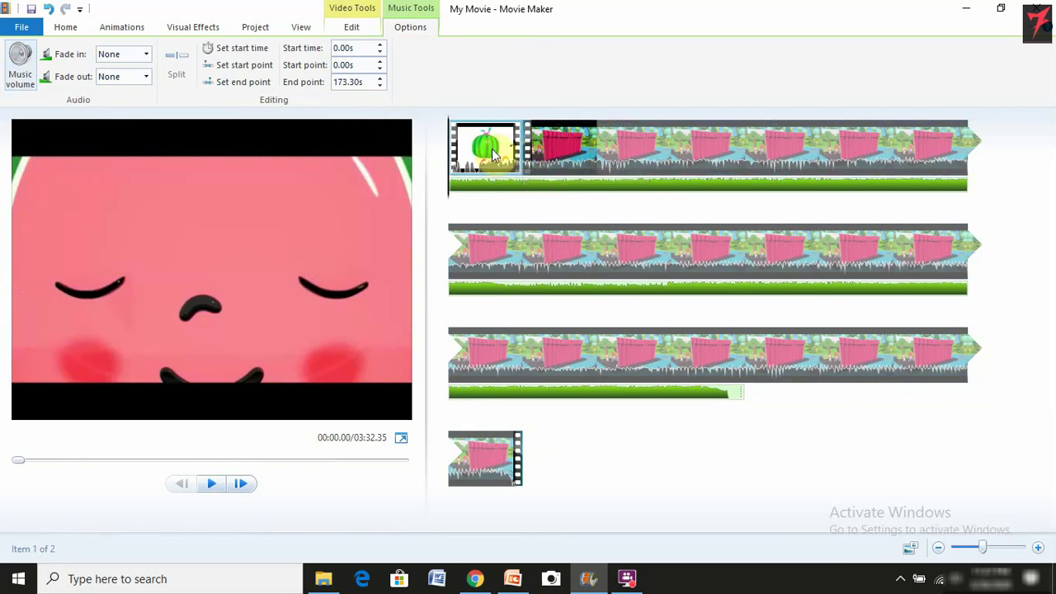
left_click(351, 26)
left_click(20, 59)
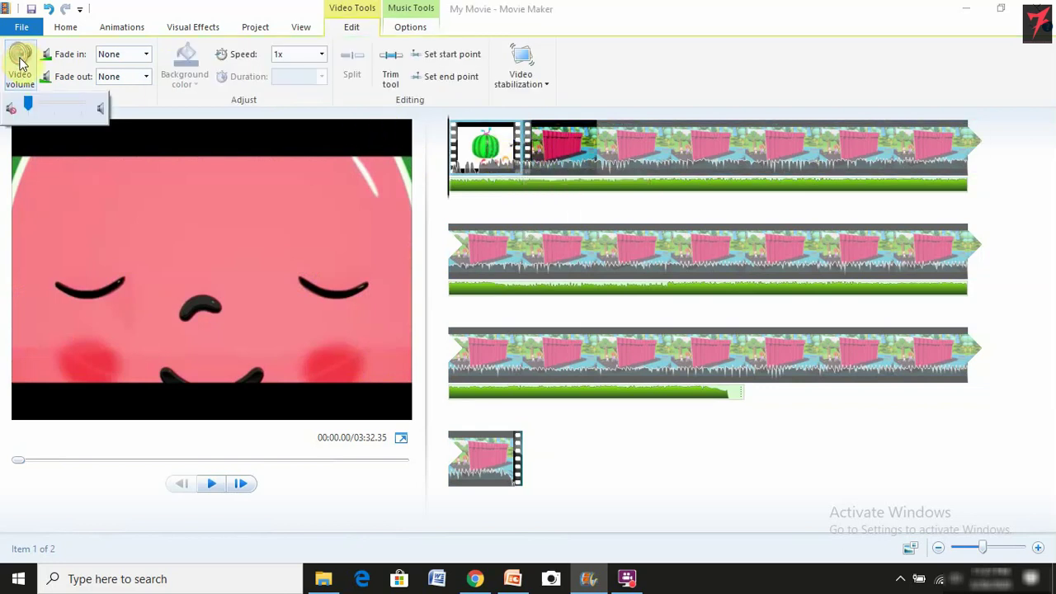
left_click(550, 154)
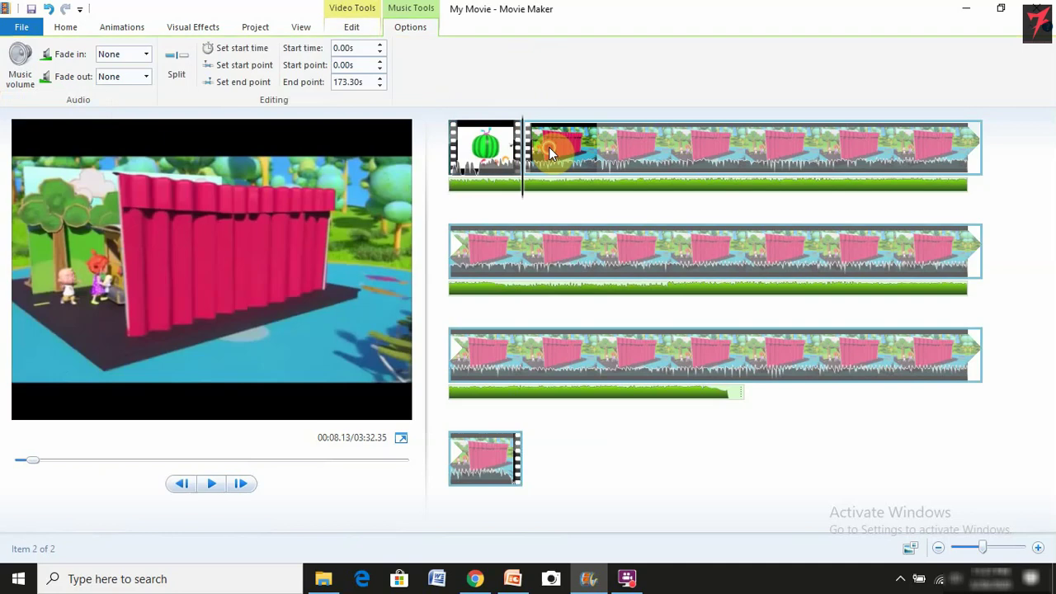
left_click(20, 57)
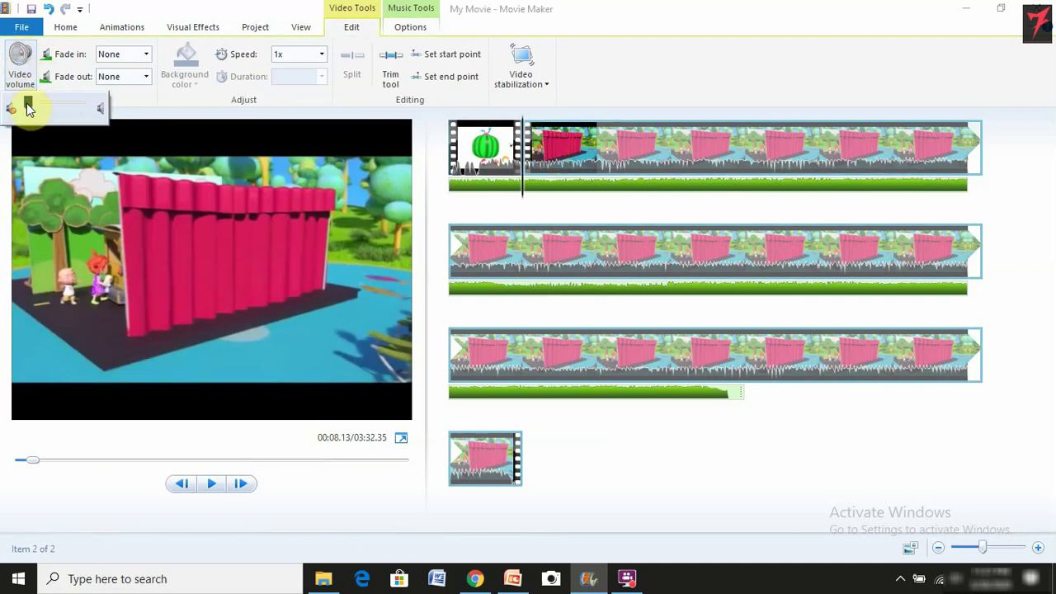
left_click(509, 191)
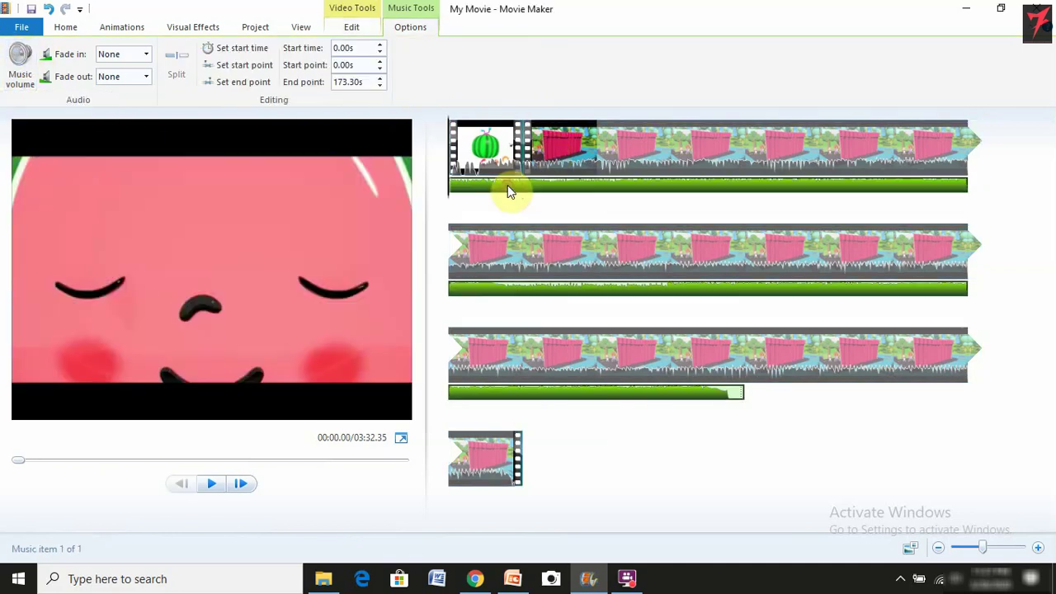
left_click(22, 62)
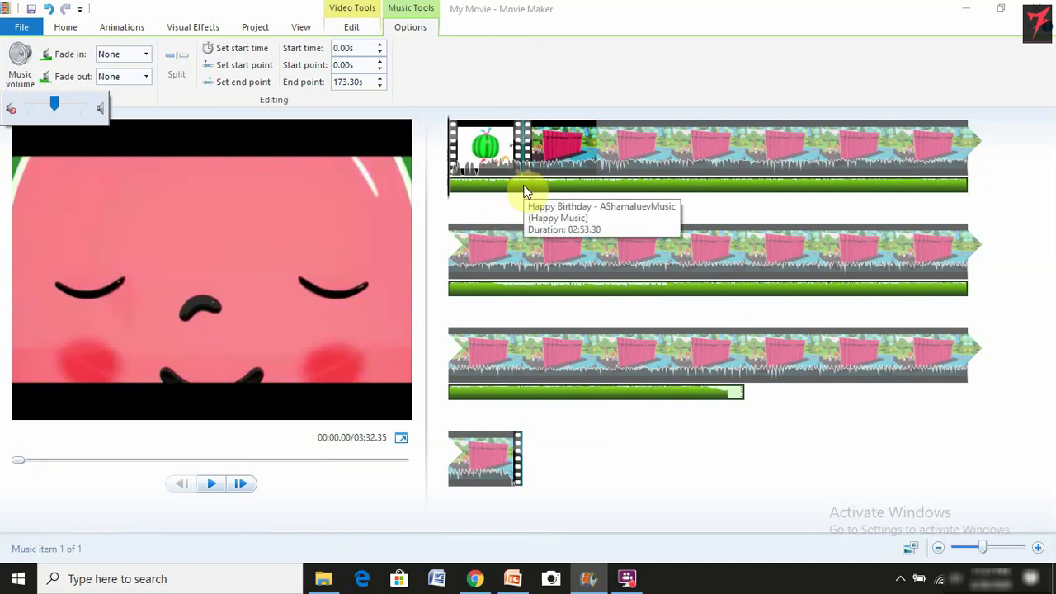
- Select the second clip and check its video volume setting again
left_click(71, 28)
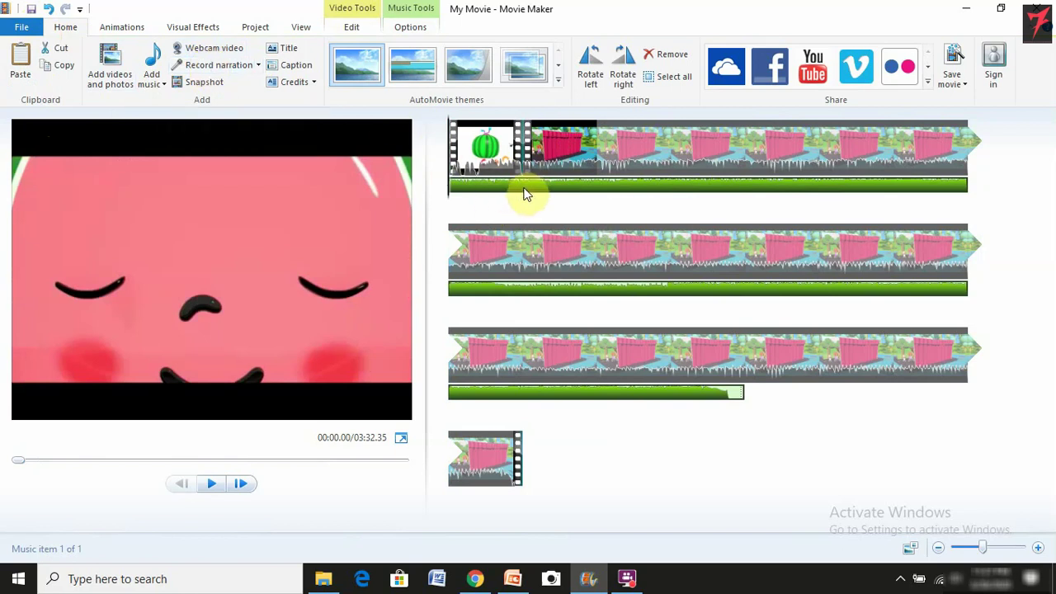
left_click(549, 156)
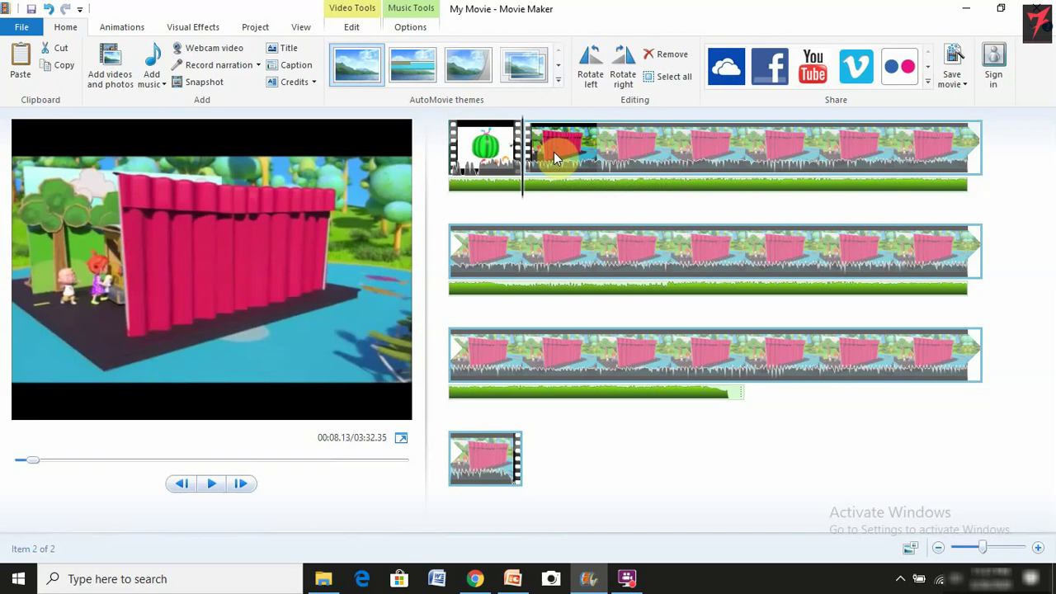
double_click(554, 151)
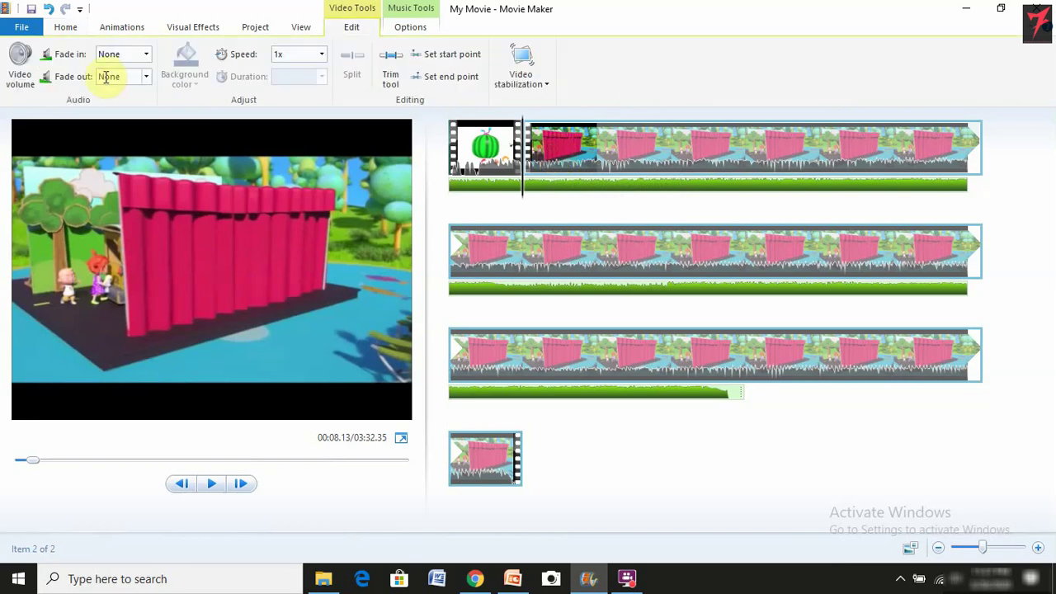
left_click(24, 70)
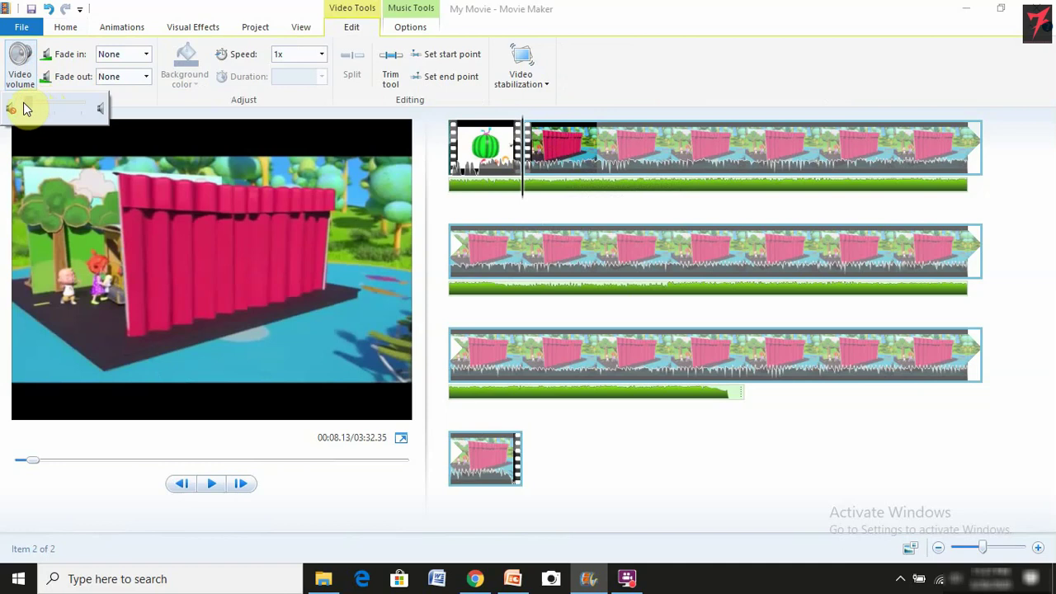
left_click(562, 216)
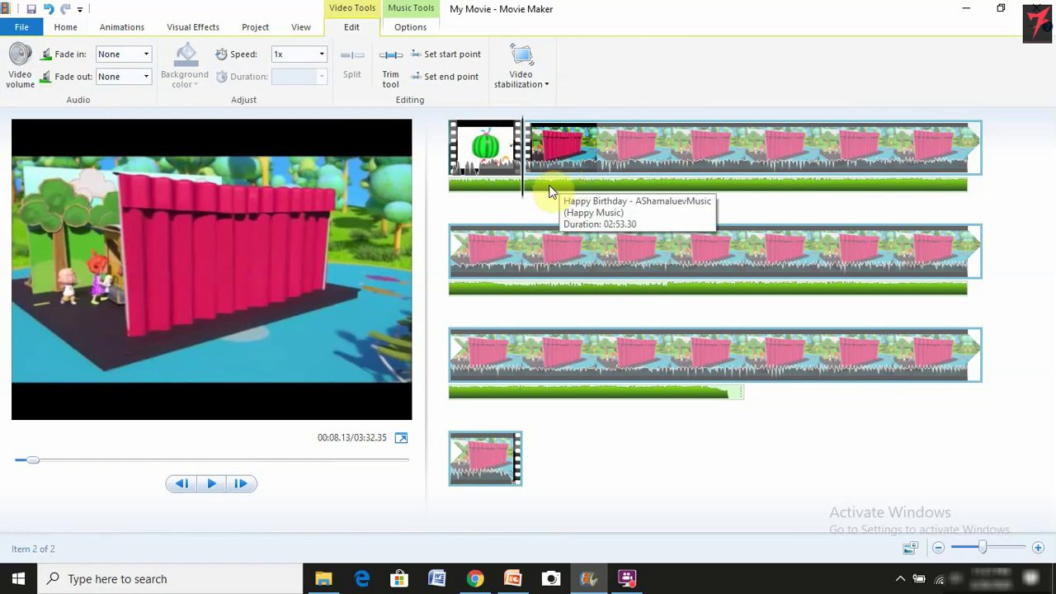
- Split the music track at about 9.8 s, shortly after the second clip begins
left_click(551, 188)
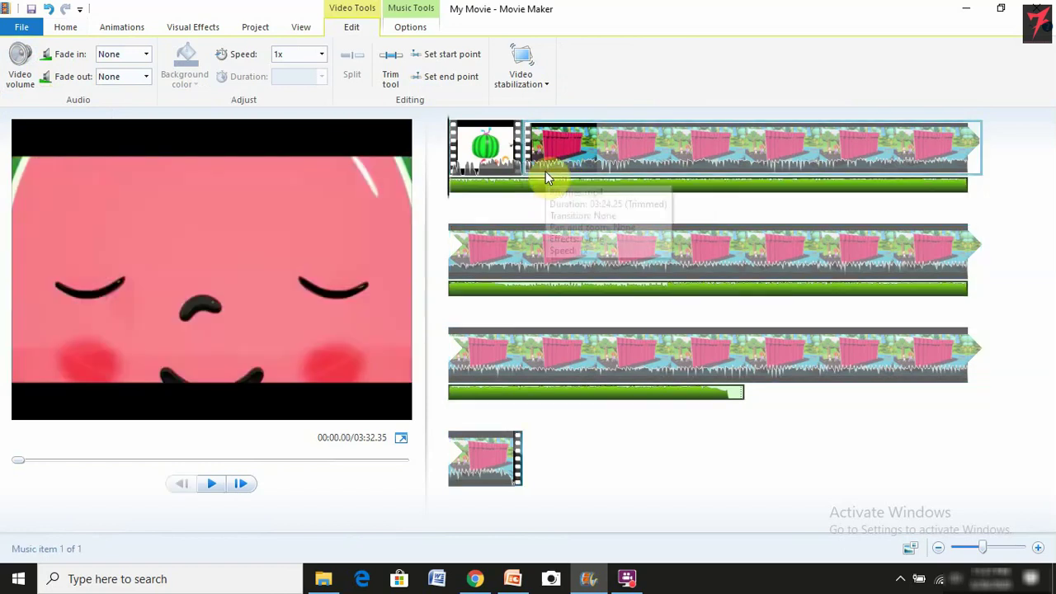
left_click(537, 185)
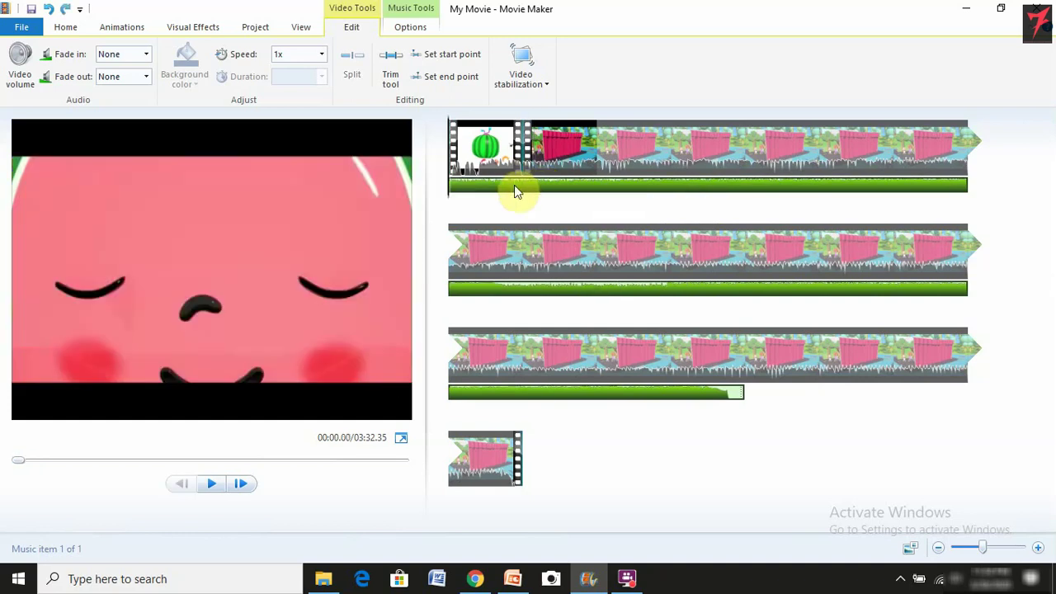
left_click(459, 192)
left_click_drag(467, 201, 531, 206)
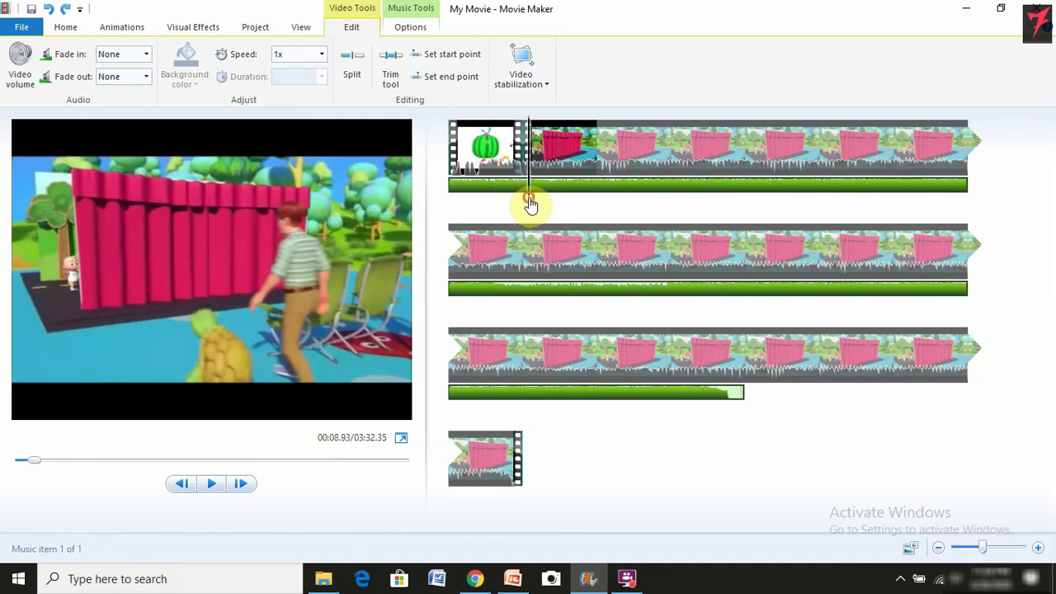
double_click(537, 192)
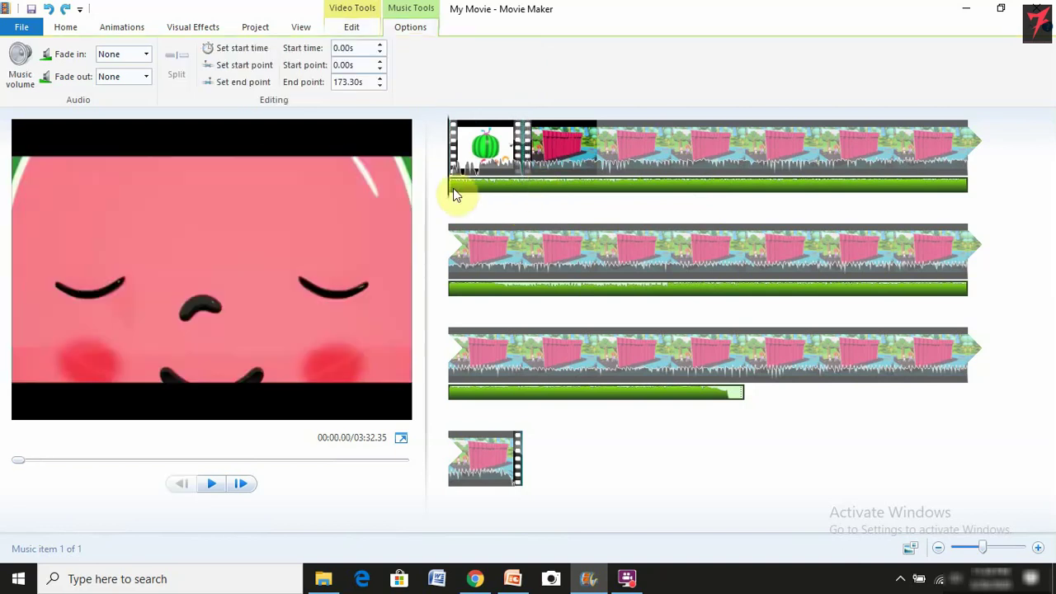
left_click_drag(452, 199, 534, 203)
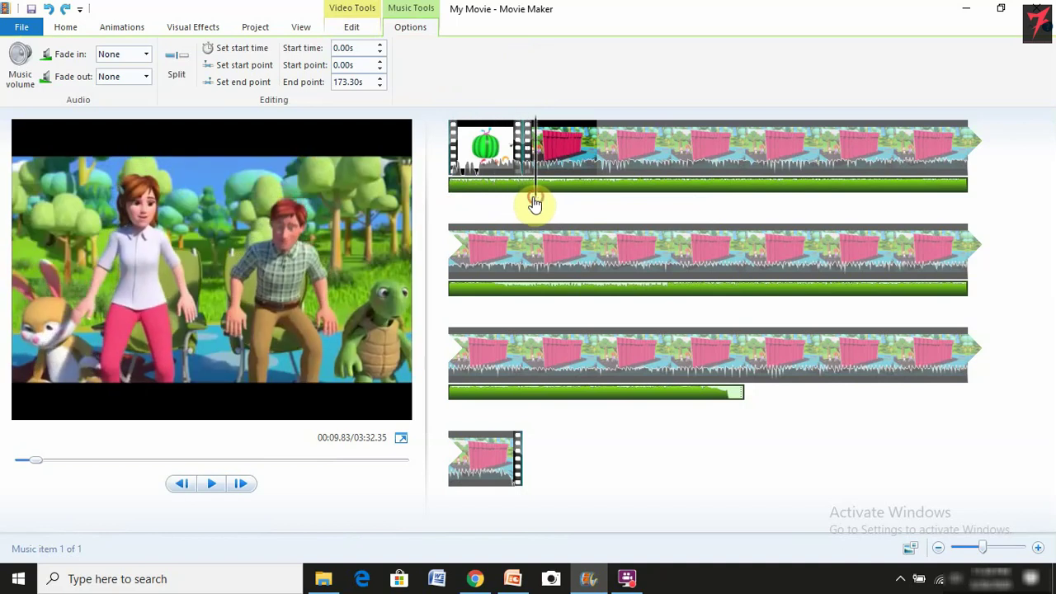
left_click(178, 74)
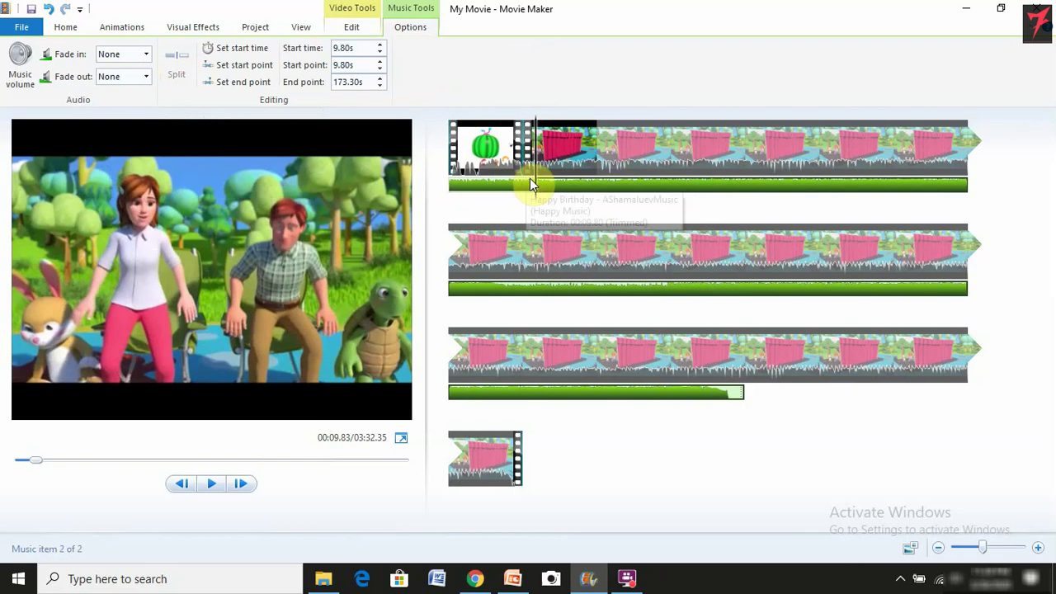
- Split the music again at about 18.3 s and lower the middle music segment's volume to near the minimum
left_click_drag(538, 202, 603, 202)
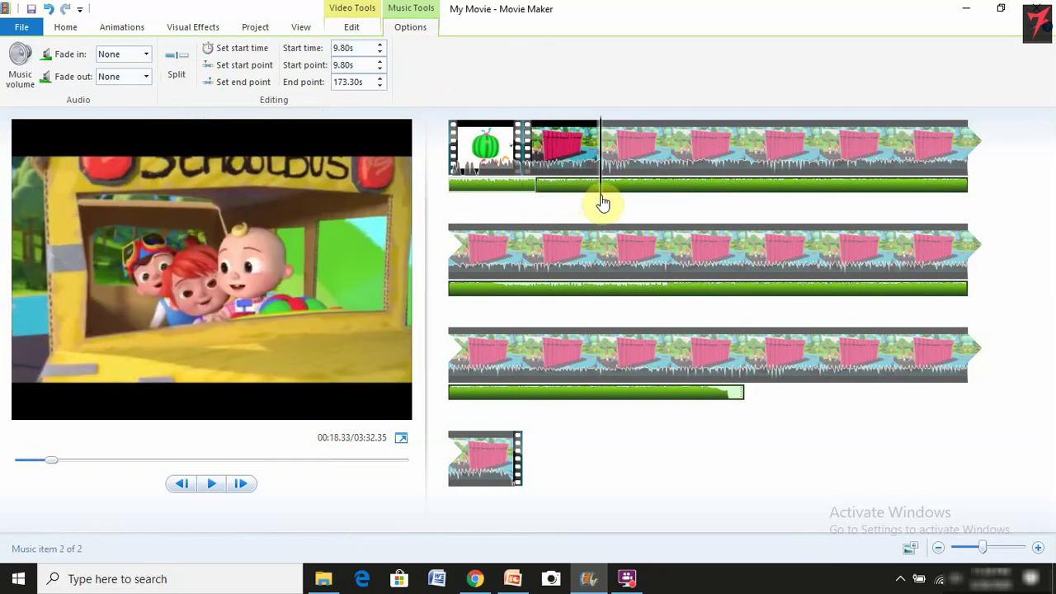
left_click(186, 73)
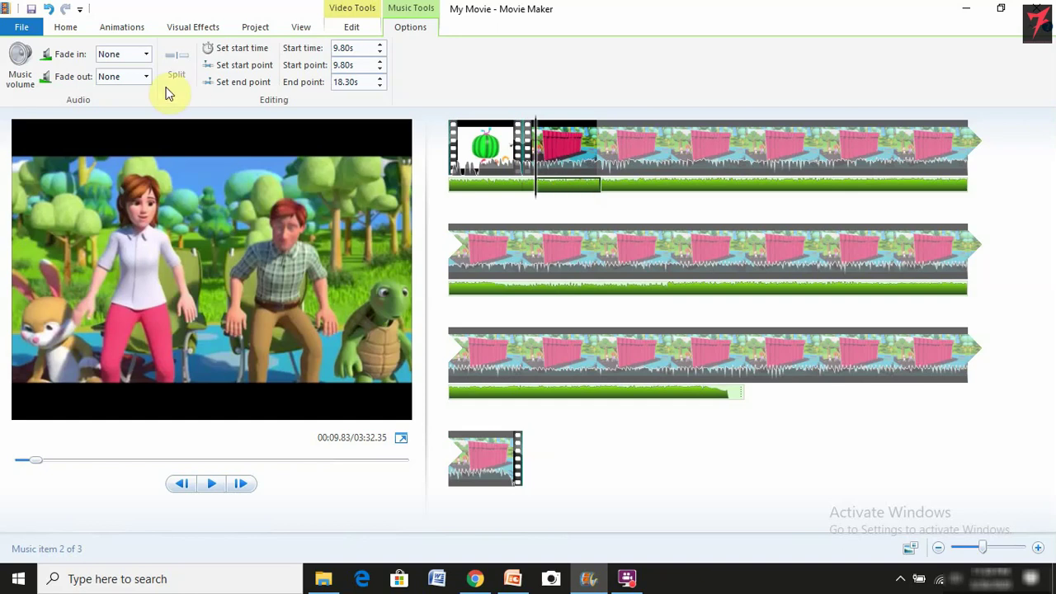
left_click(21, 71)
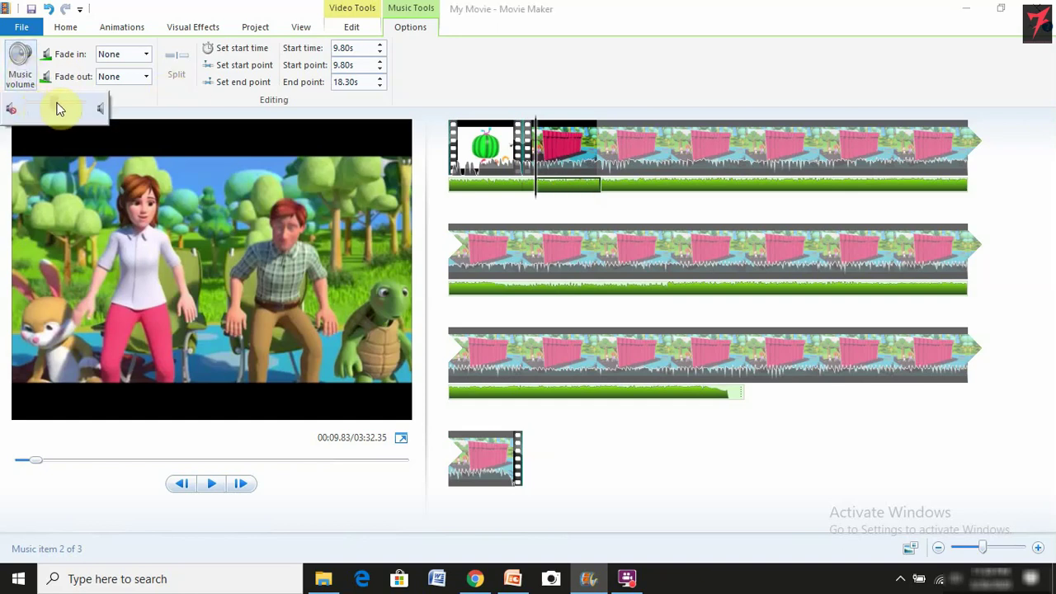
left_click_drag(61, 109, 33, 110)
- Check the first music segment's volume and raise the last music segment's volume to the middle level
left_click(480, 184)
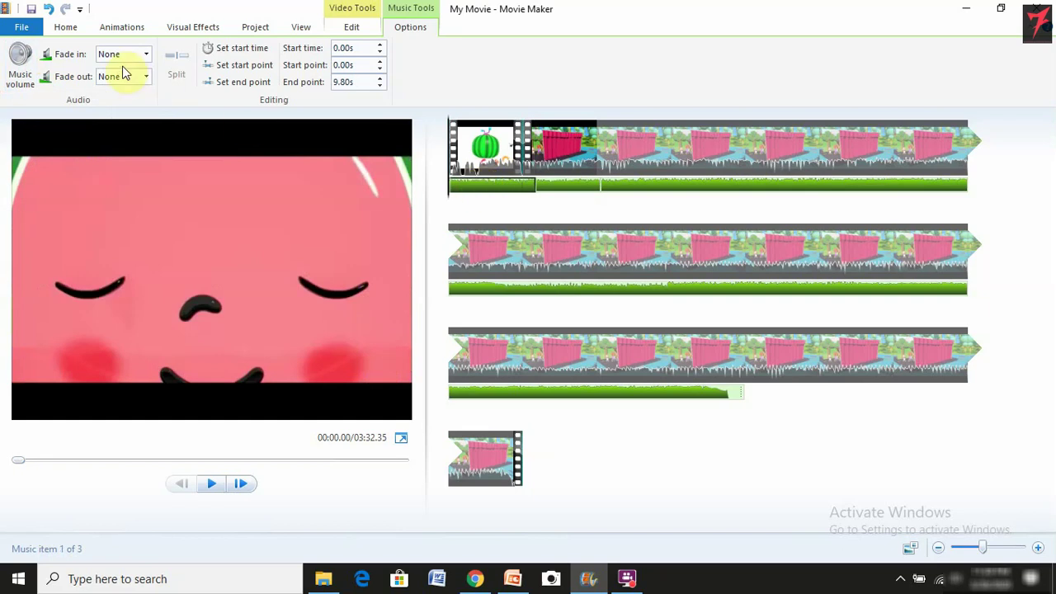
left_click(19, 64)
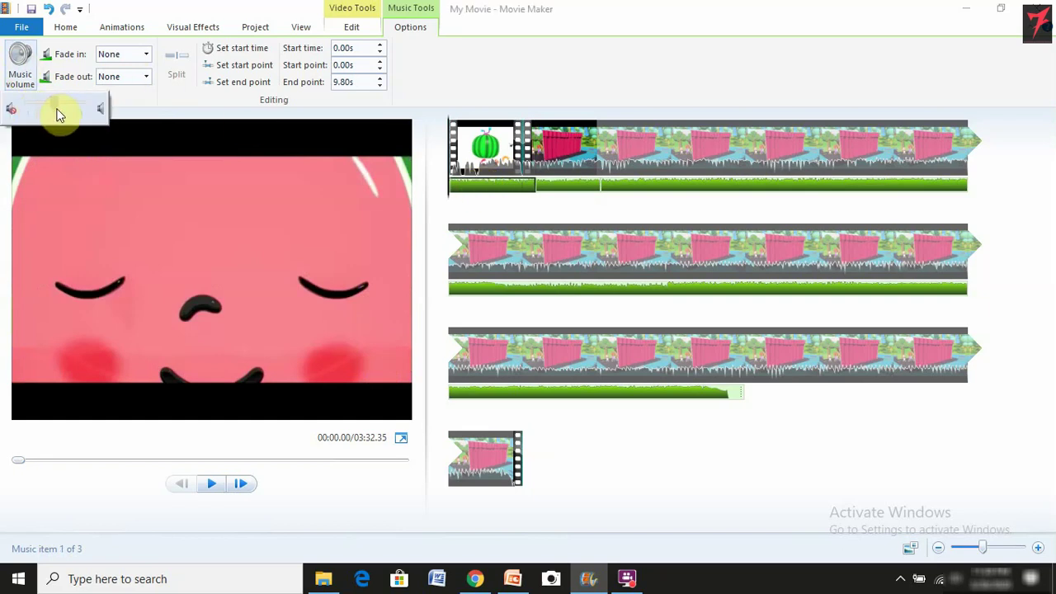
left_click(681, 190)
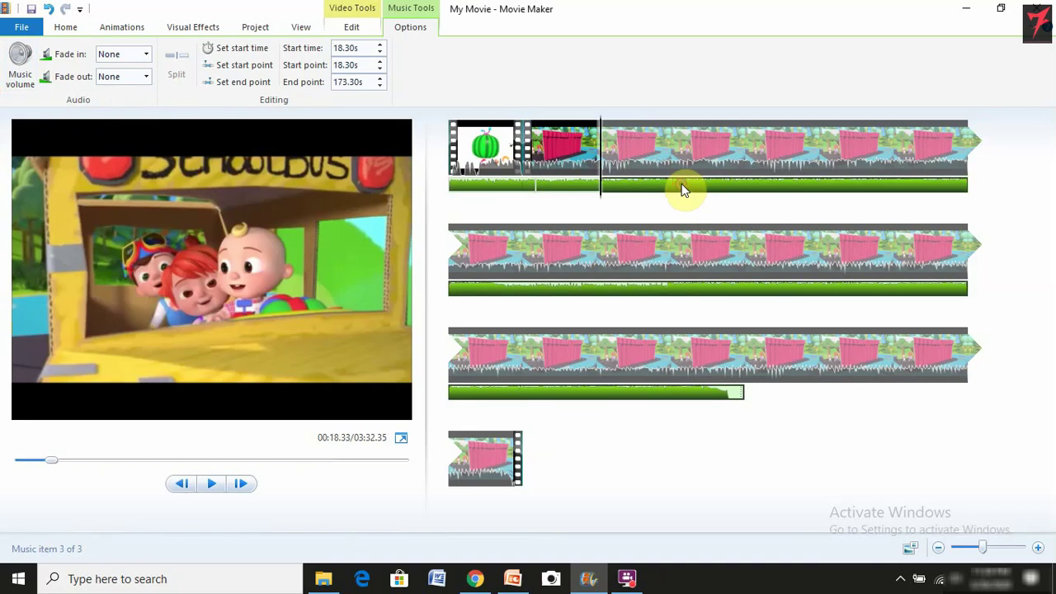
left_click(20, 64)
left_click_drag(32, 104, 55, 104)
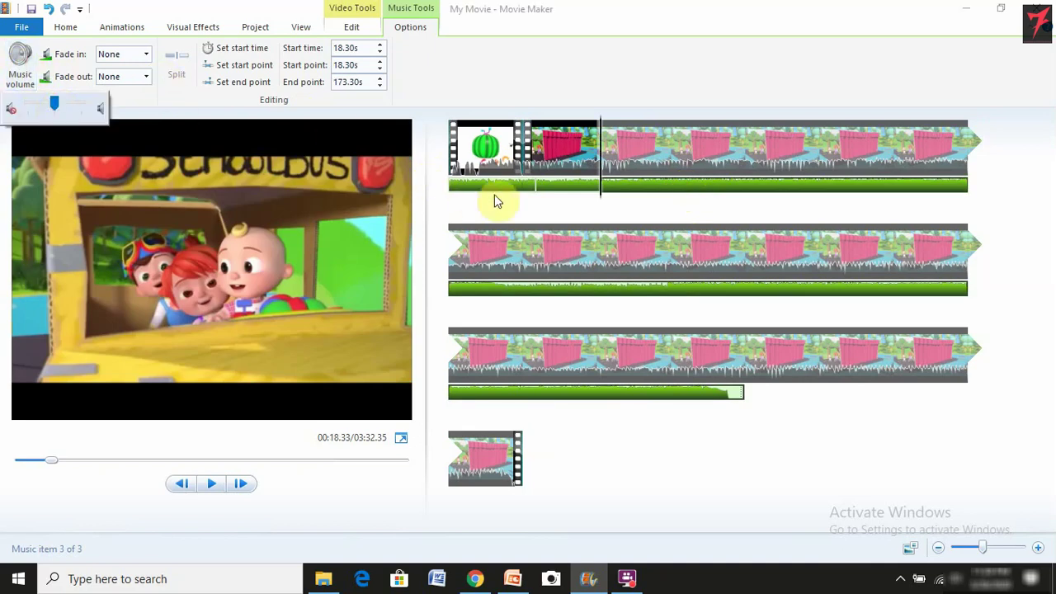
- Play the movie from the start, across all three music segments, to compare their volume levels
left_click(515, 169)
key("space")
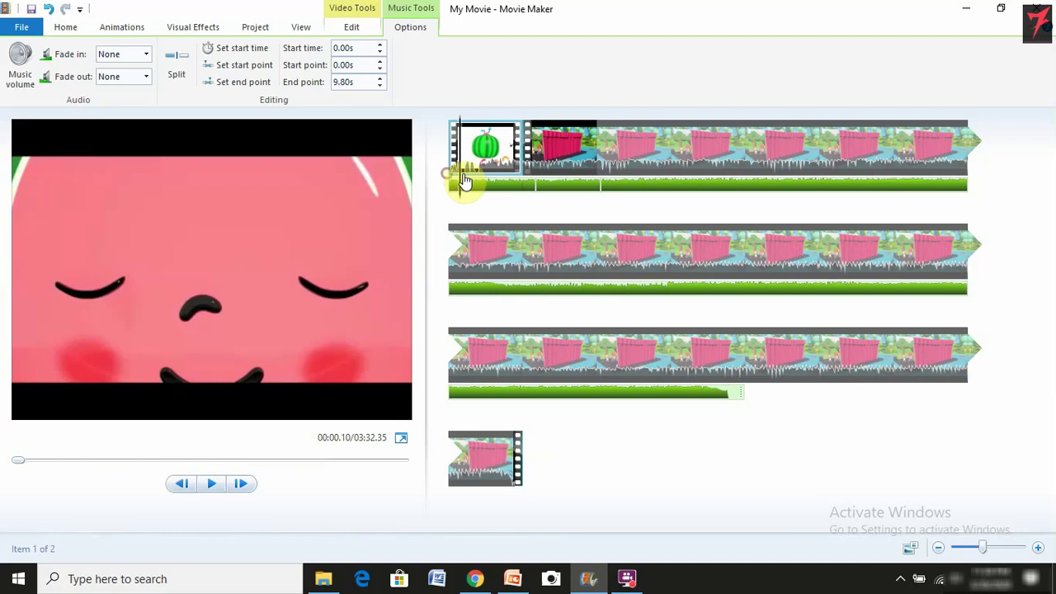
left_click(519, 185)
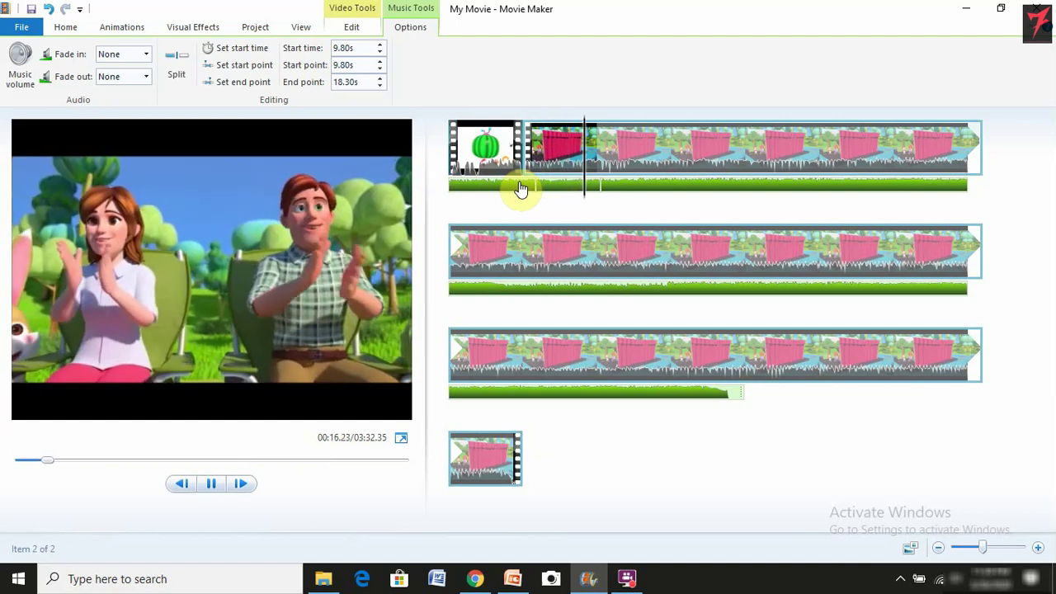
key("space")
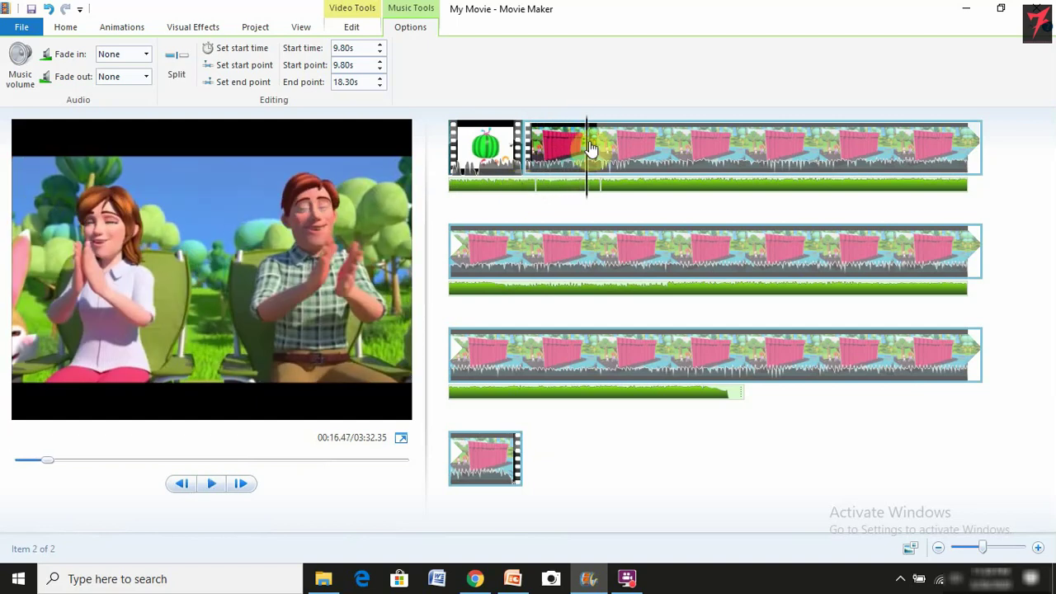
key("space")
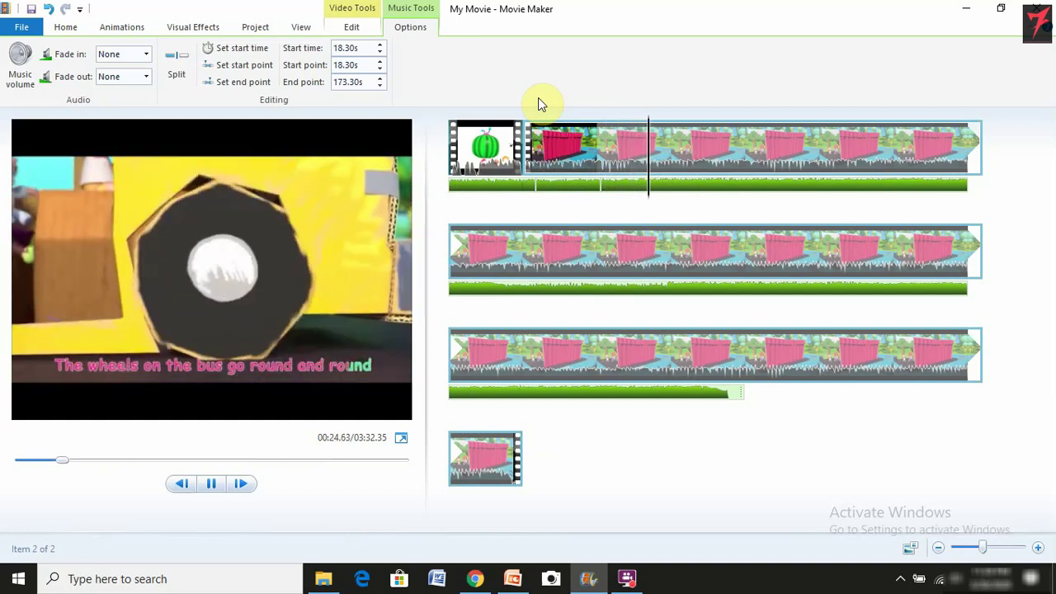
left_click(576, 196)
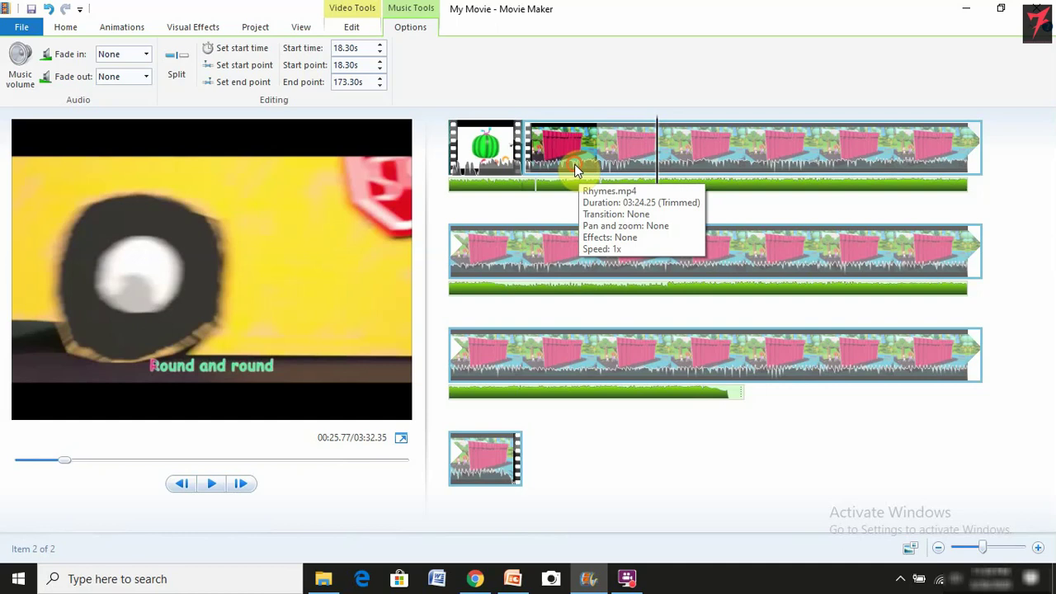
- Select the second video clip and check its video volume setting
left_click(575, 165)
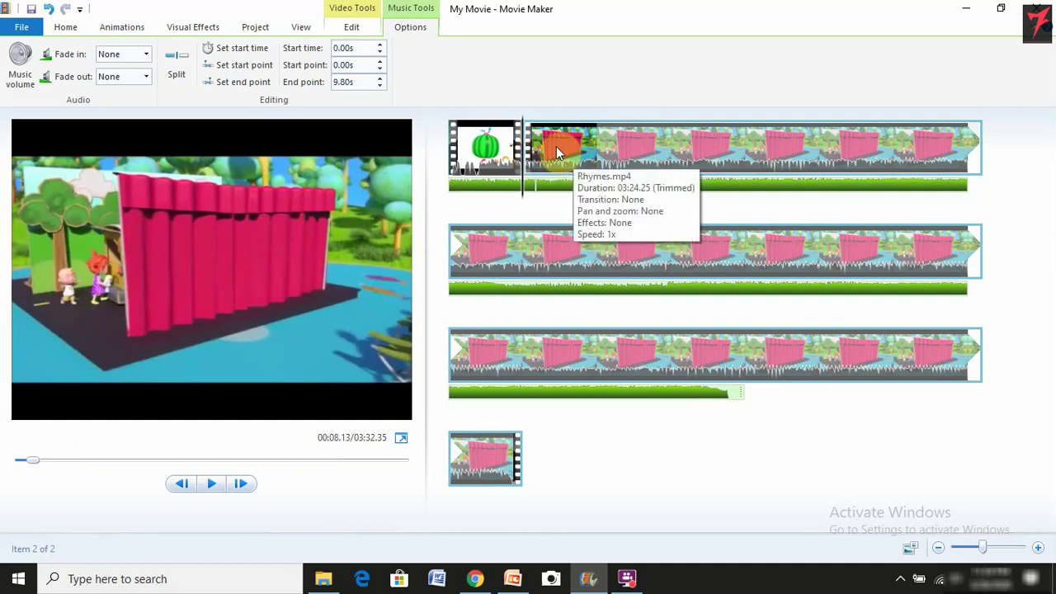
left_click(559, 182)
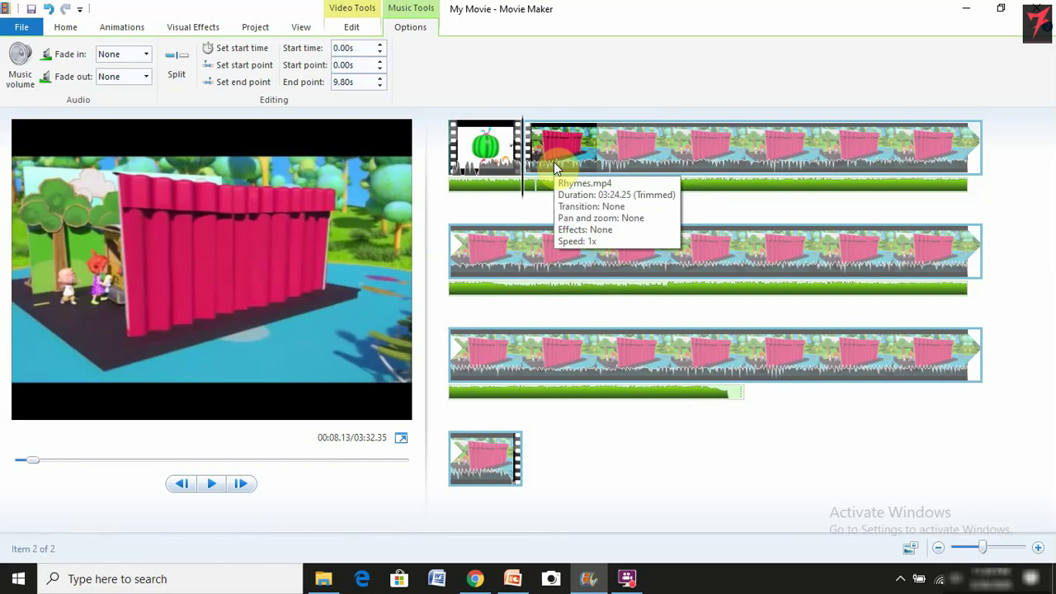
left_click(554, 168)
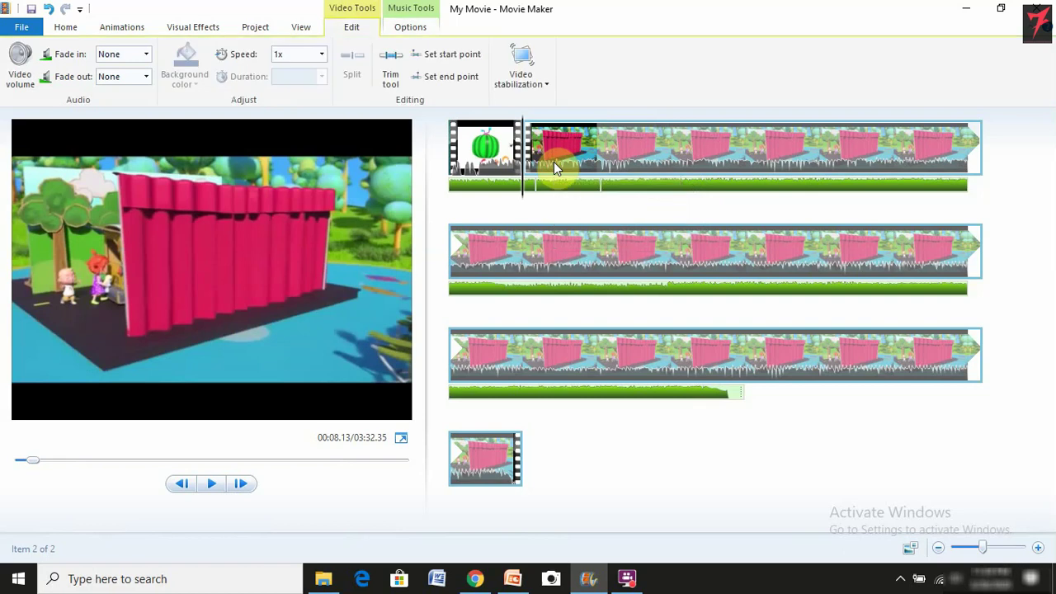
left_click(21, 67)
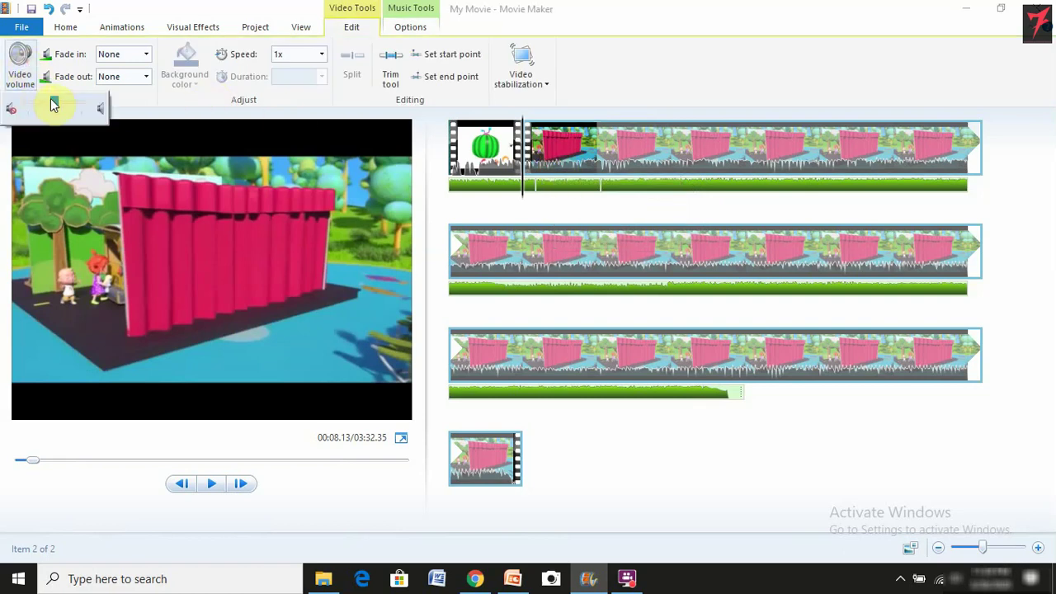
- Undo both splits of the music track
left_click(560, 189)
left_click(513, 187)
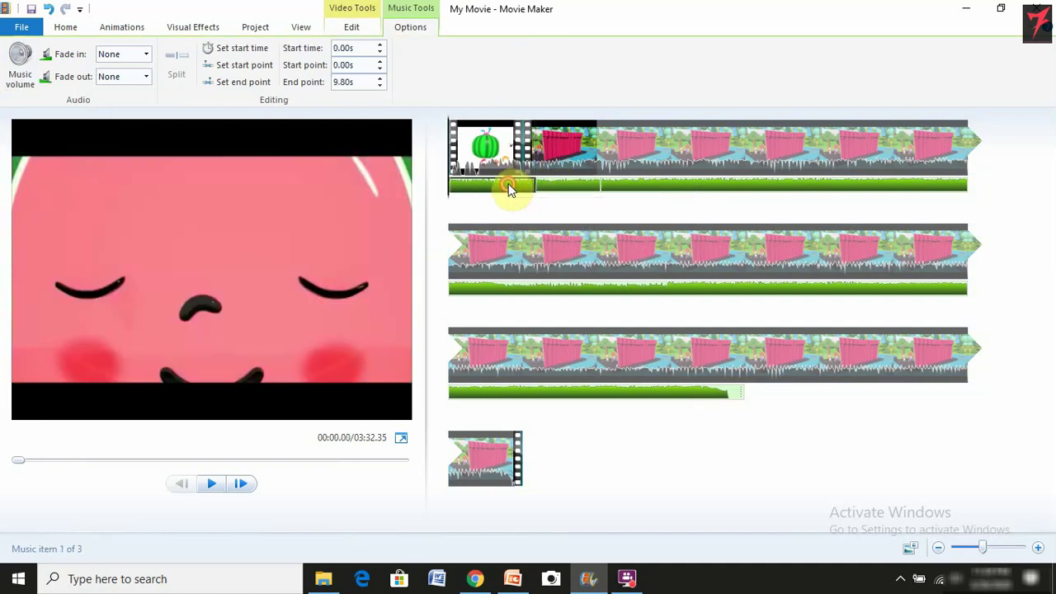
left_click(648, 192)
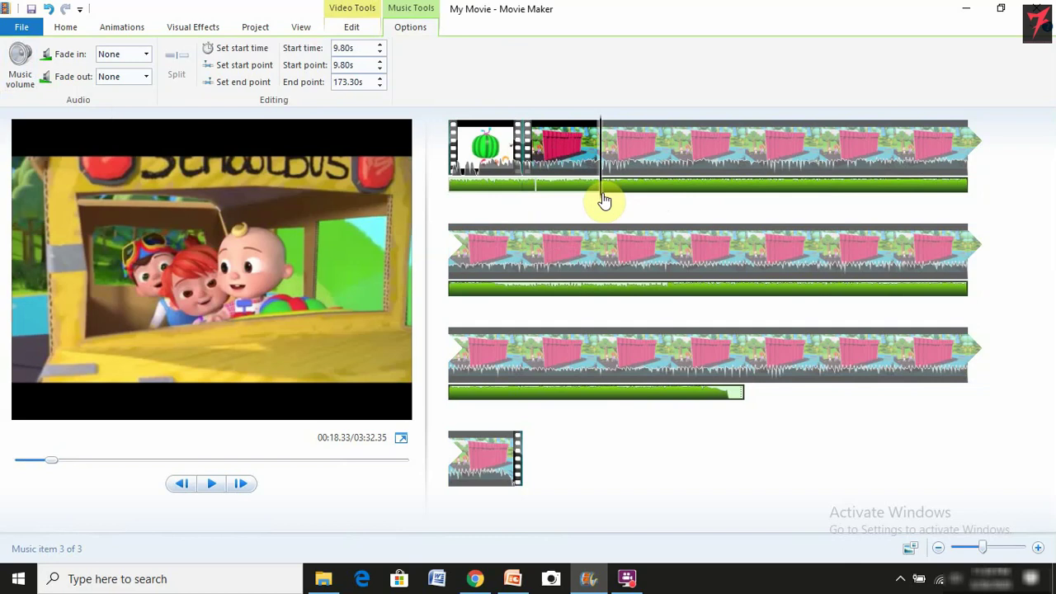
key("ctrl+z")
key("ctrl+z")
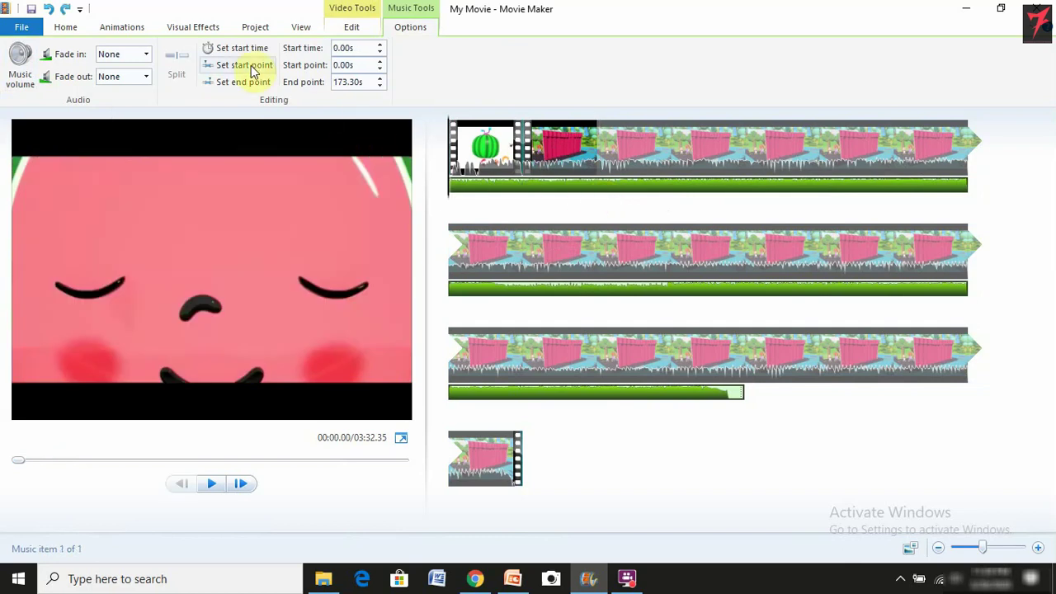
- Add an opening title reading "Baby Rhyme" before the first clip and preview it
left_click(67, 27)
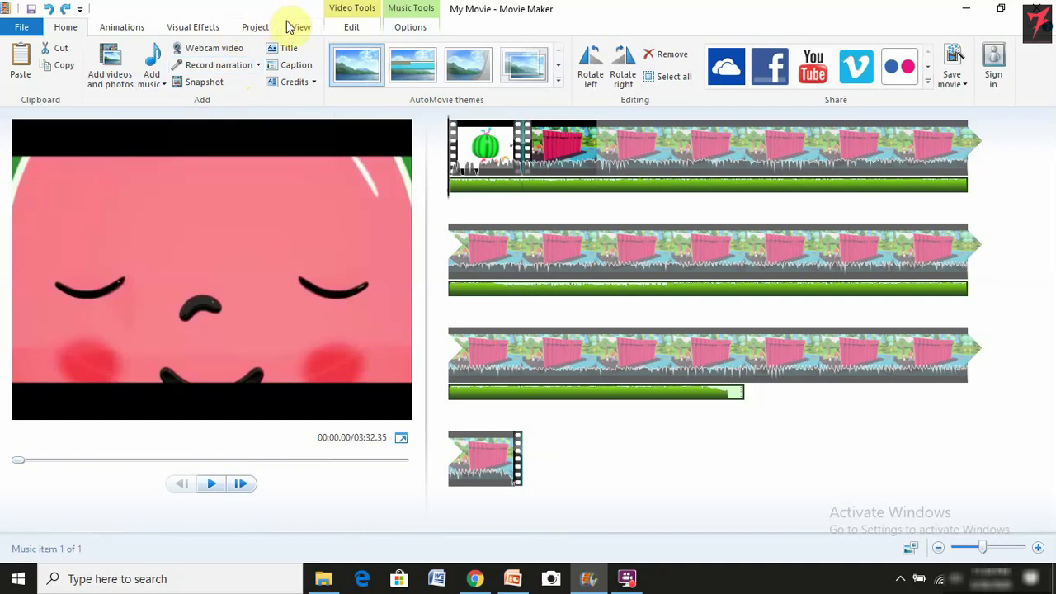
left_click(294, 50)
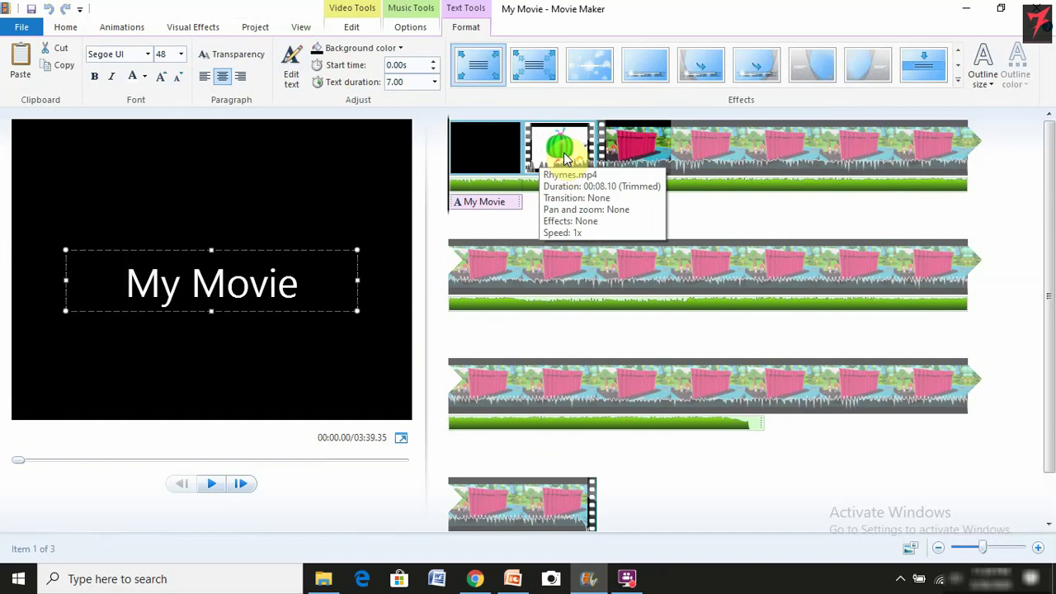
left_click(298, 285)
key("ctrl+a")
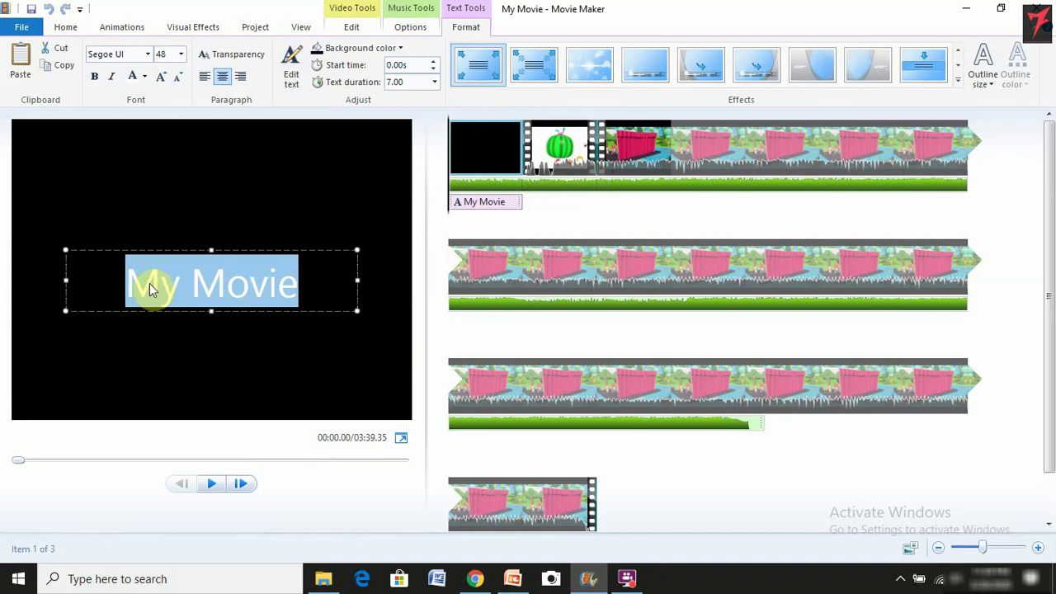
type("Baby")
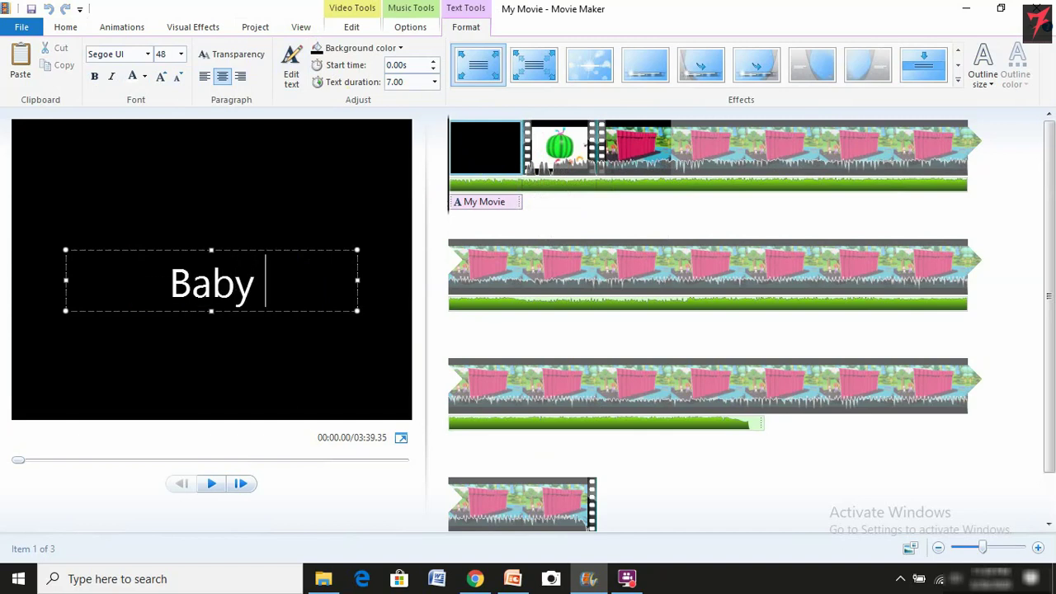
type(" R")
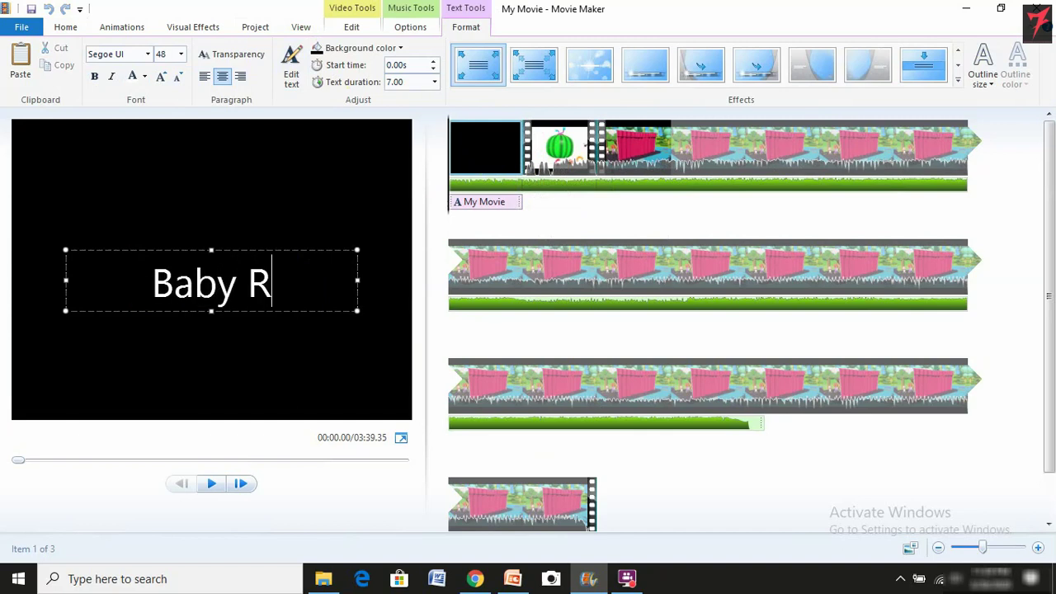
type("hyme")
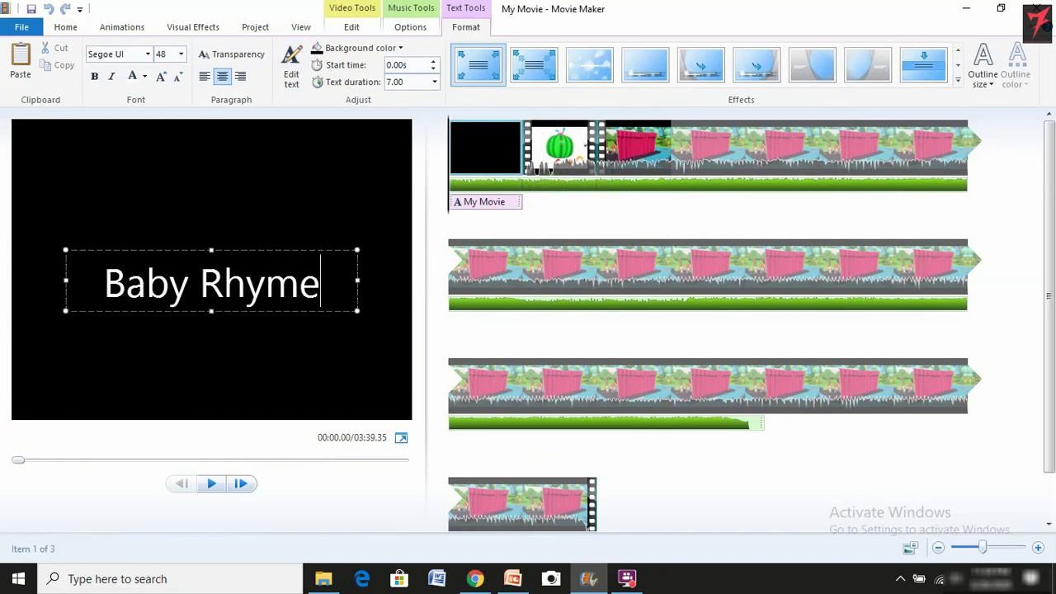
left_click(672, 462)
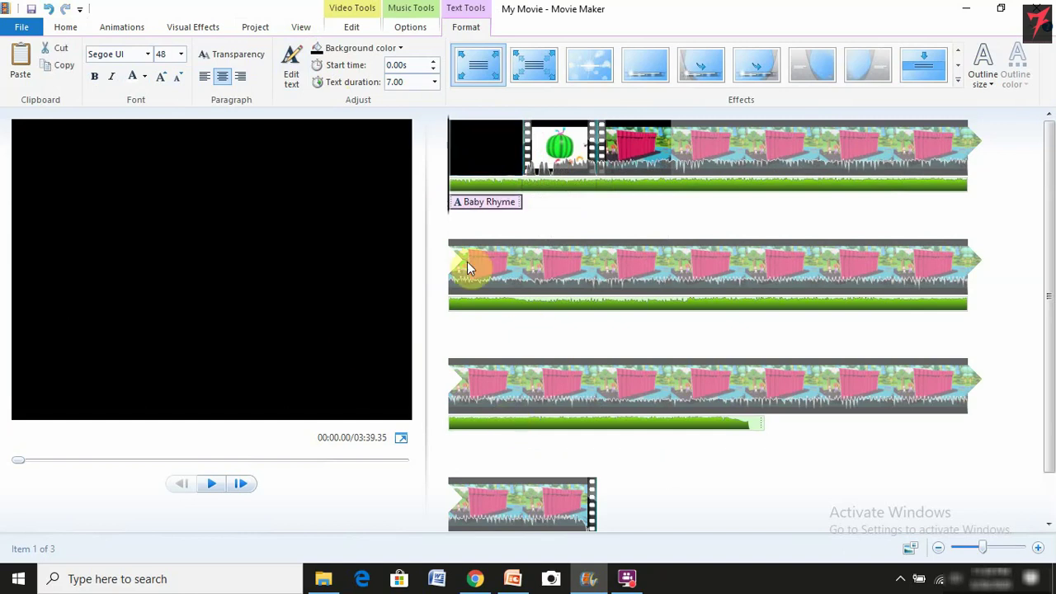
key("space")
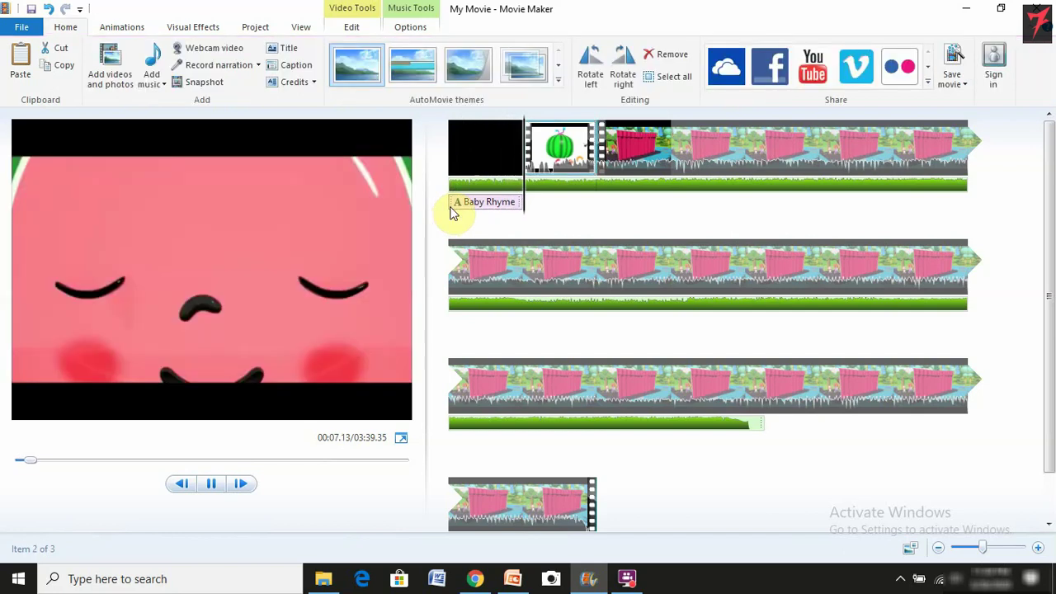
key("space")
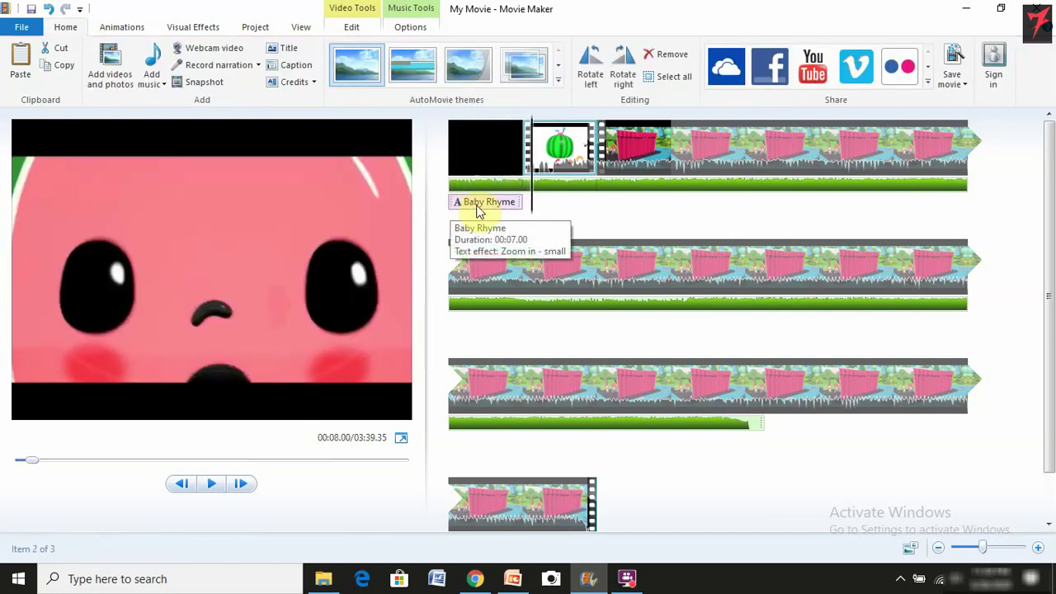
- Set the "Baby Rhyme" title's font to Adobe Arabic and its text duration to 3.00 seconds
left_click(478, 210)
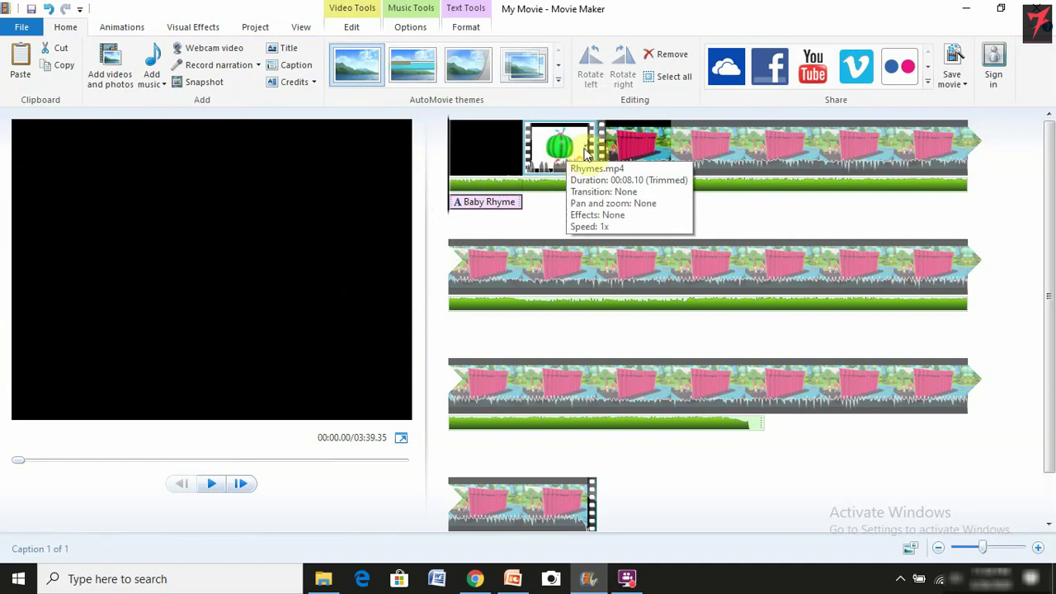
left_click(506, 210)
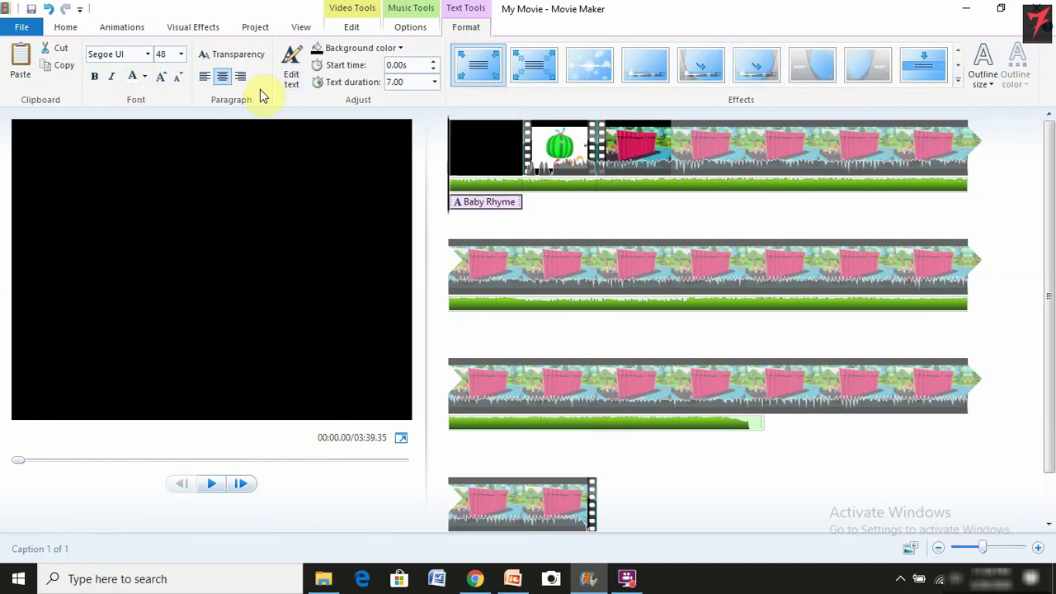
left_click(93, 78)
left_click(456, 203)
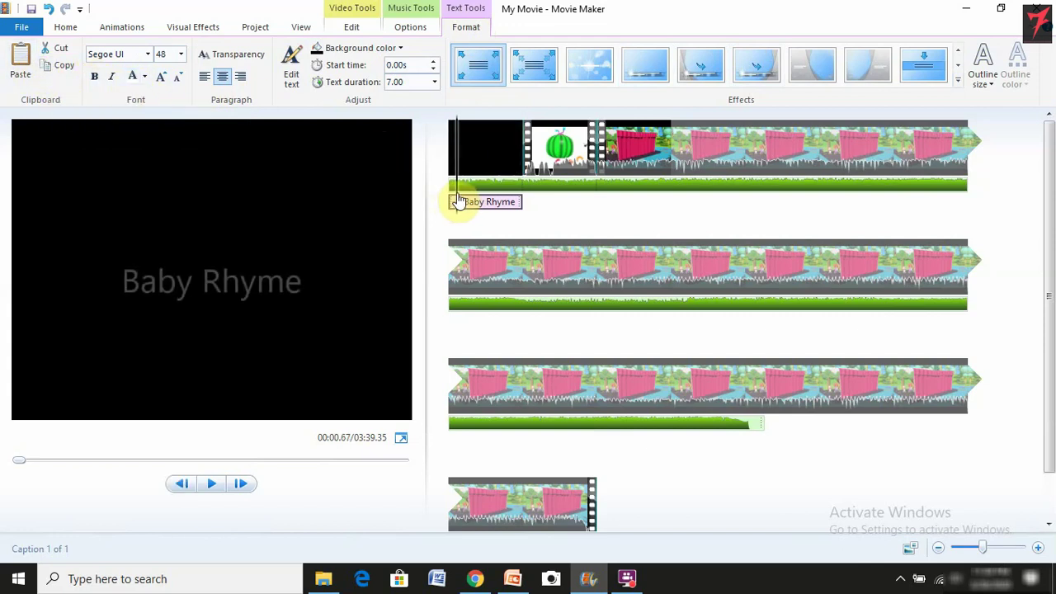
left_click(149, 55)
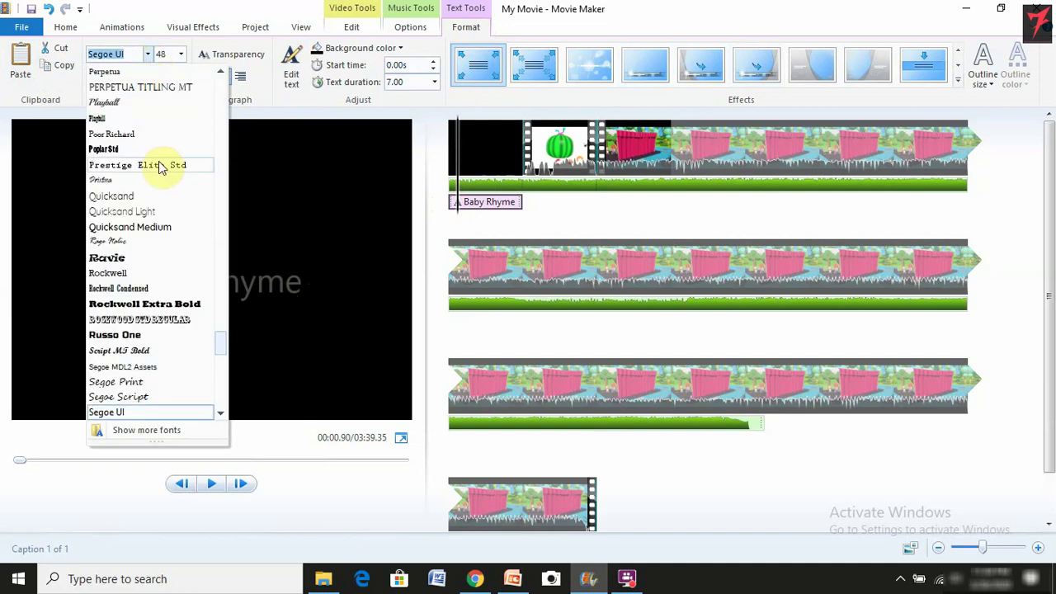
scroll(160, 165, "up", 6)
scroll(160, 165, "up", 20)
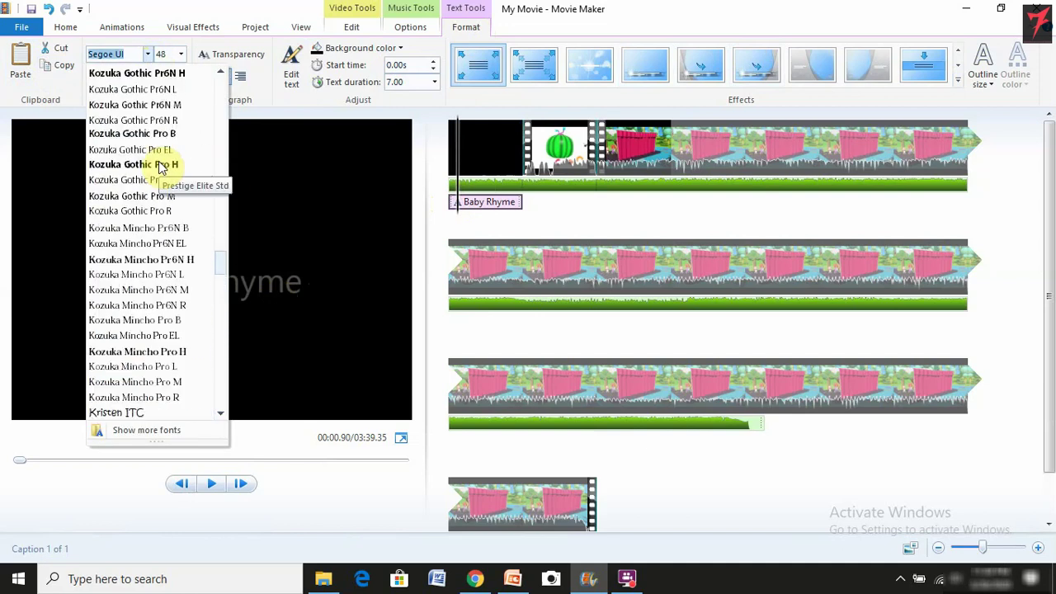
scroll(161, 168, "up", 20)
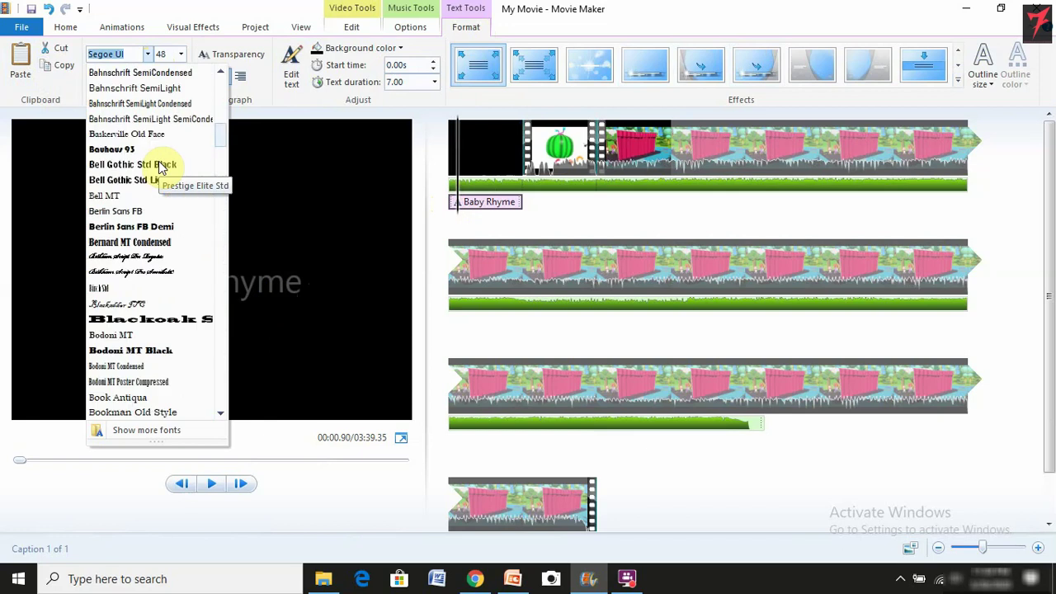
scroll(162, 167, "up", 3)
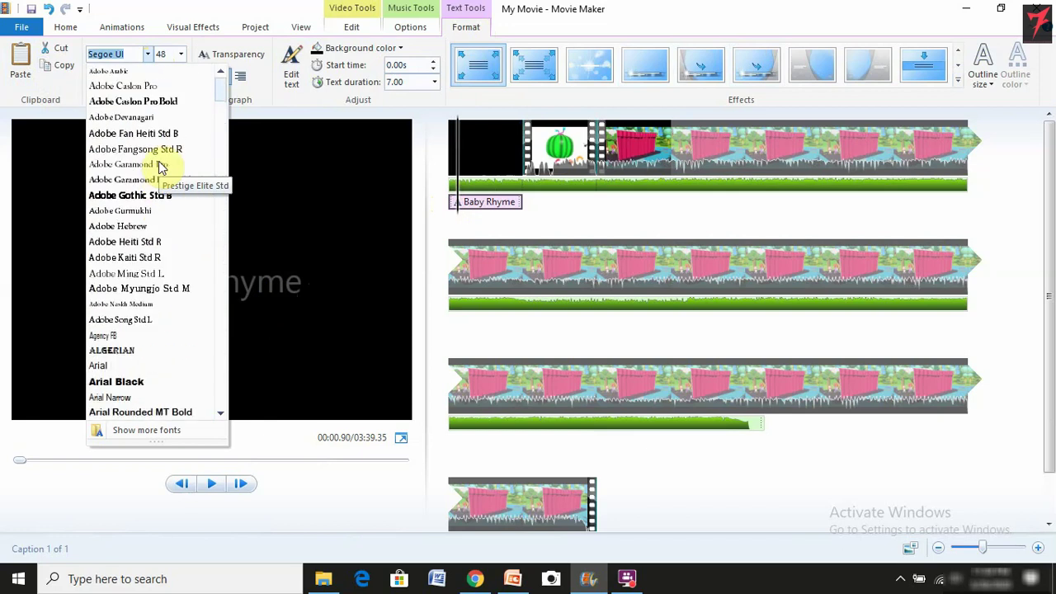
left_click(150, 74)
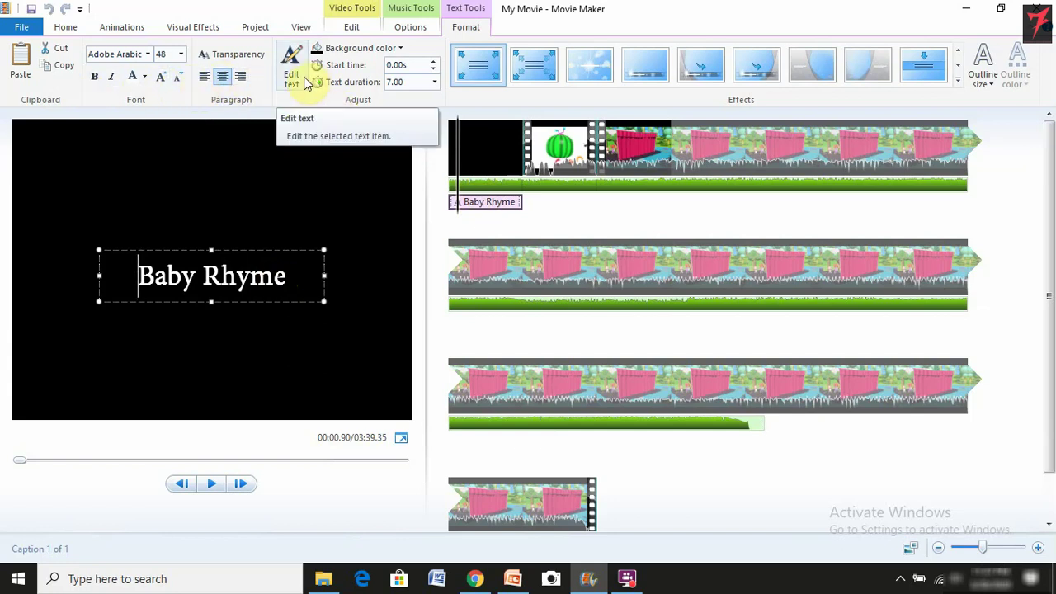
left_click(435, 81)
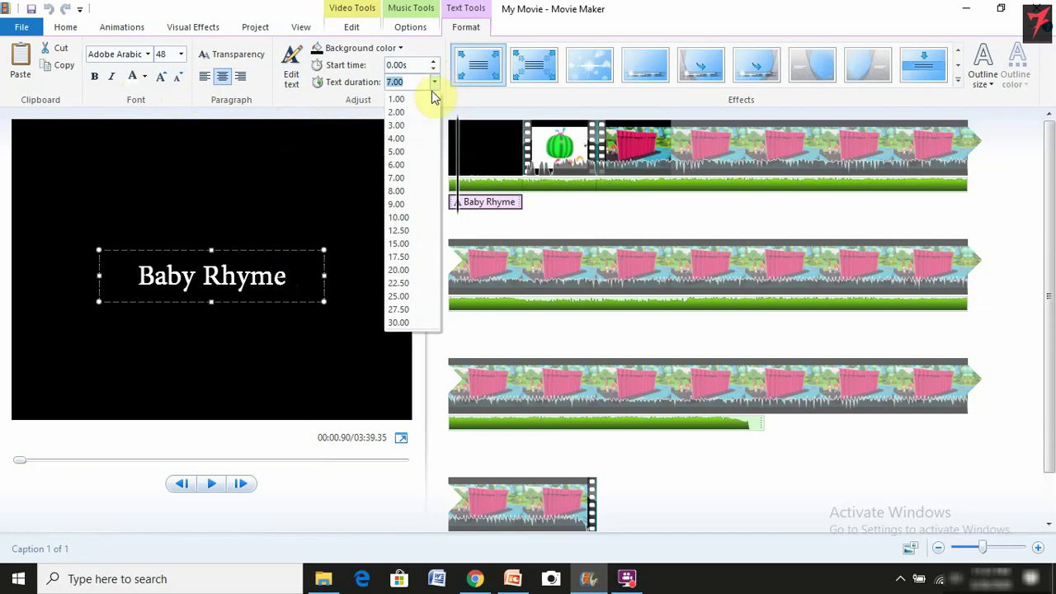
left_click(417, 128)
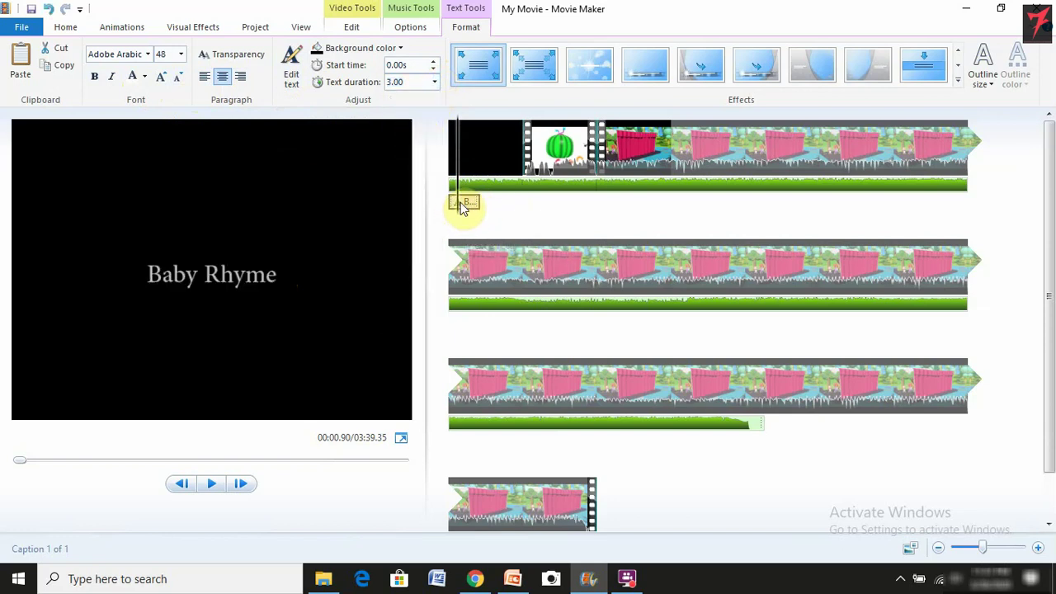
- Set the duration of the black title background clip to 3.00 seconds
left_click(493, 152)
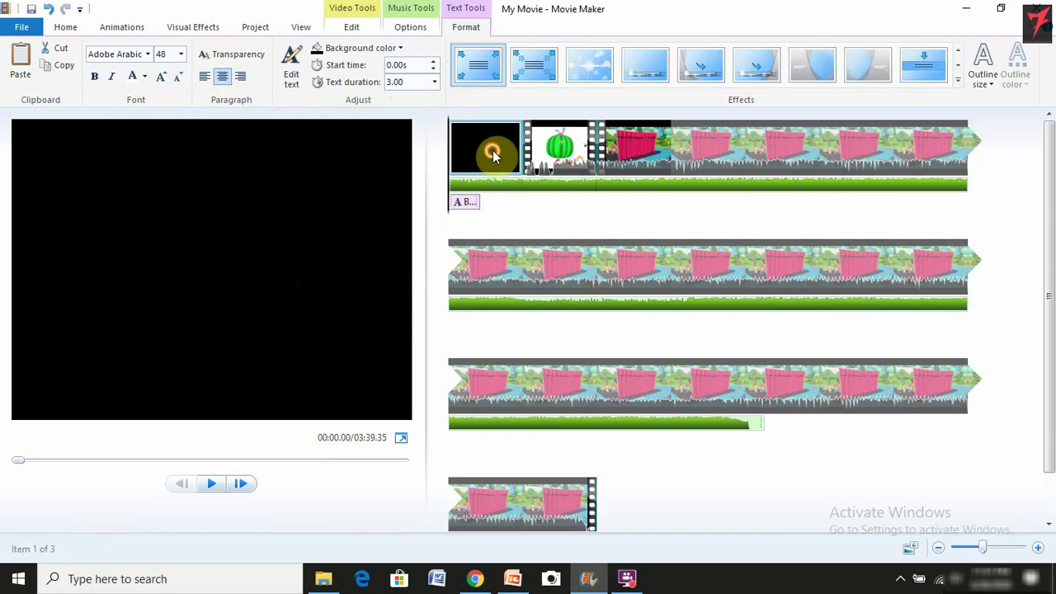
left_click(493, 152)
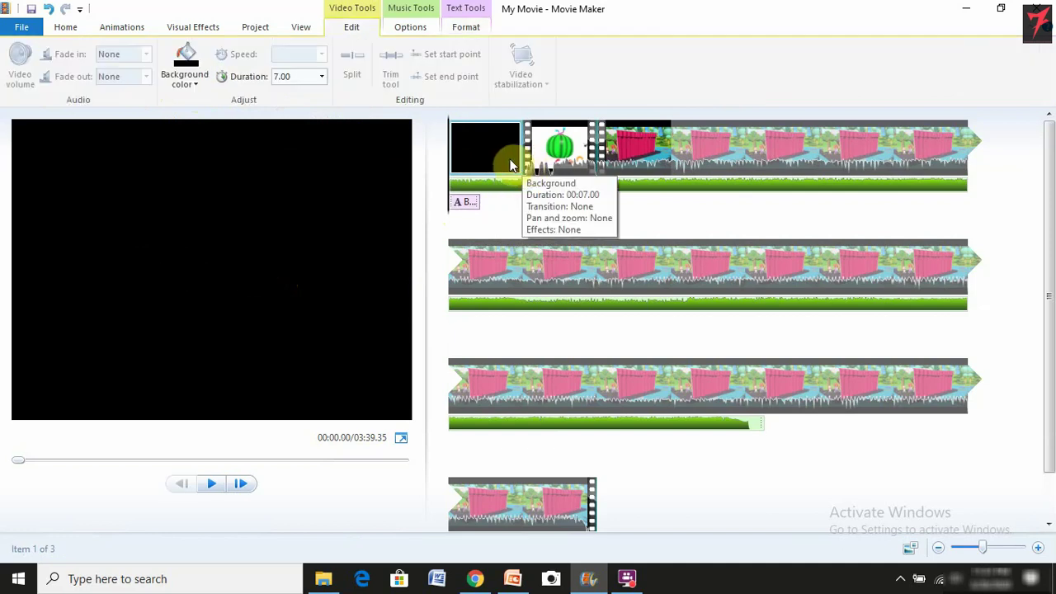
left_click(323, 77)
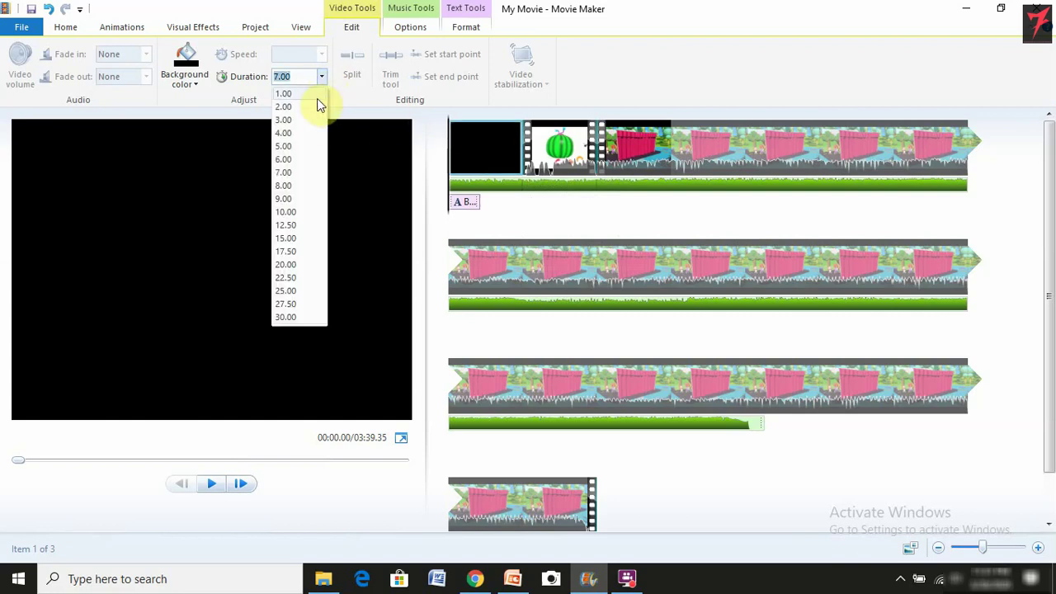
left_click(311, 120)
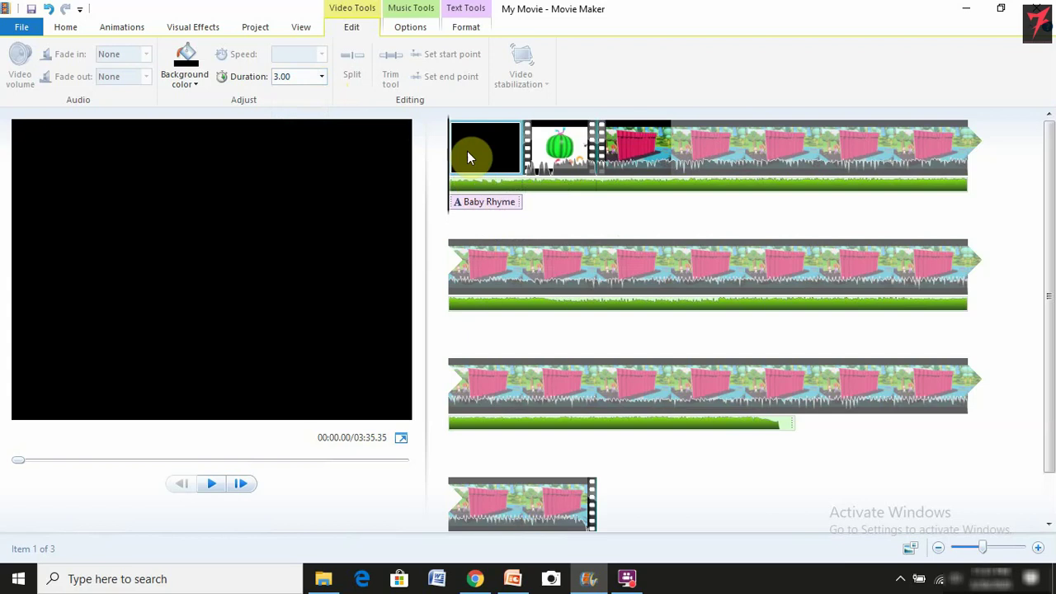
- Apply the Emphasis text effect with outward horizontal arrows to the "Baby Rhyme" title and preview it
left_click(487, 203)
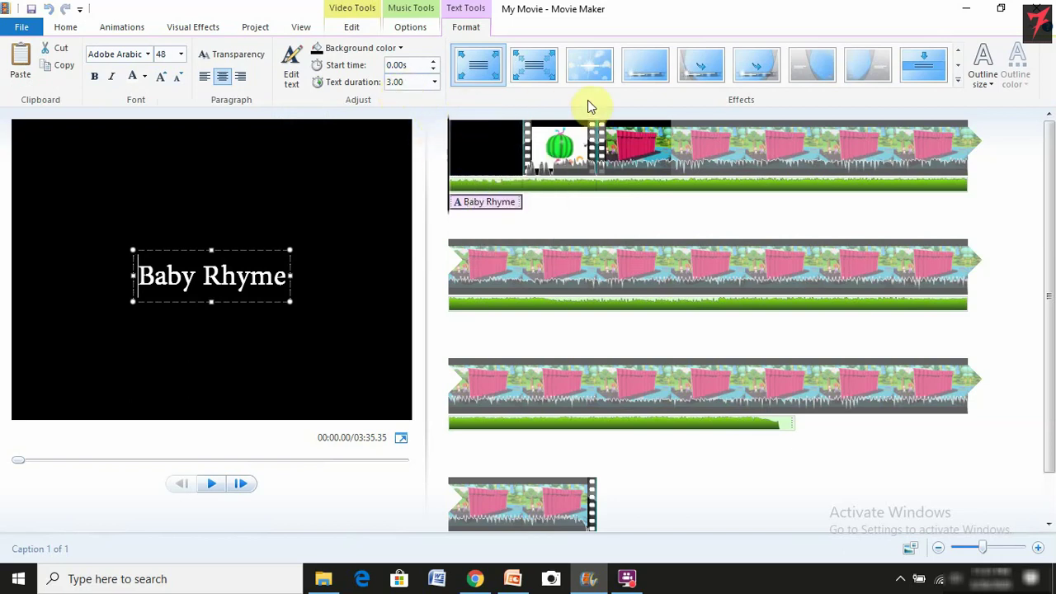
left_click(959, 80)
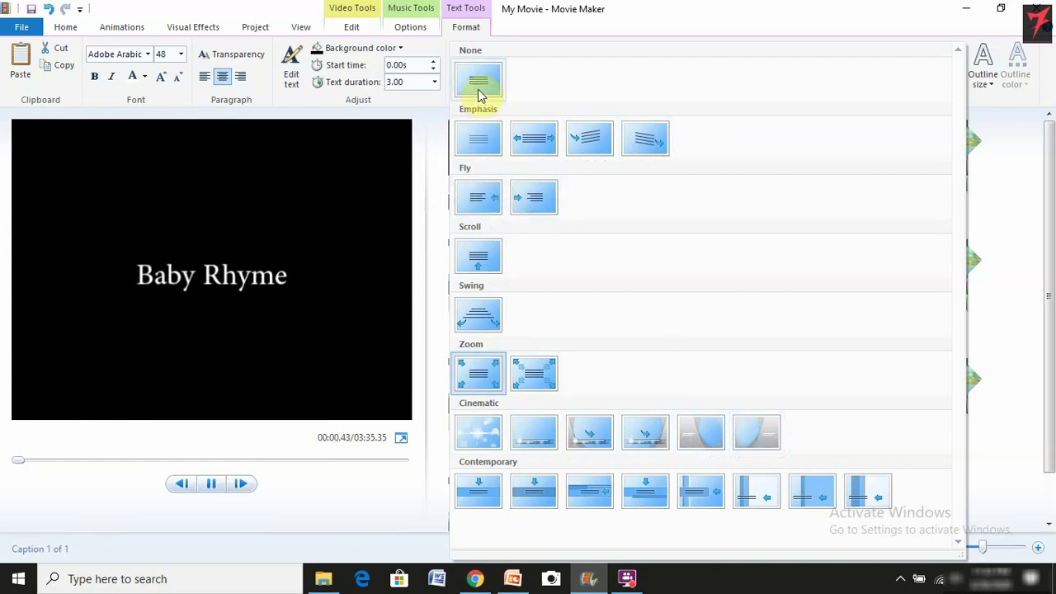
left_click(515, 147)
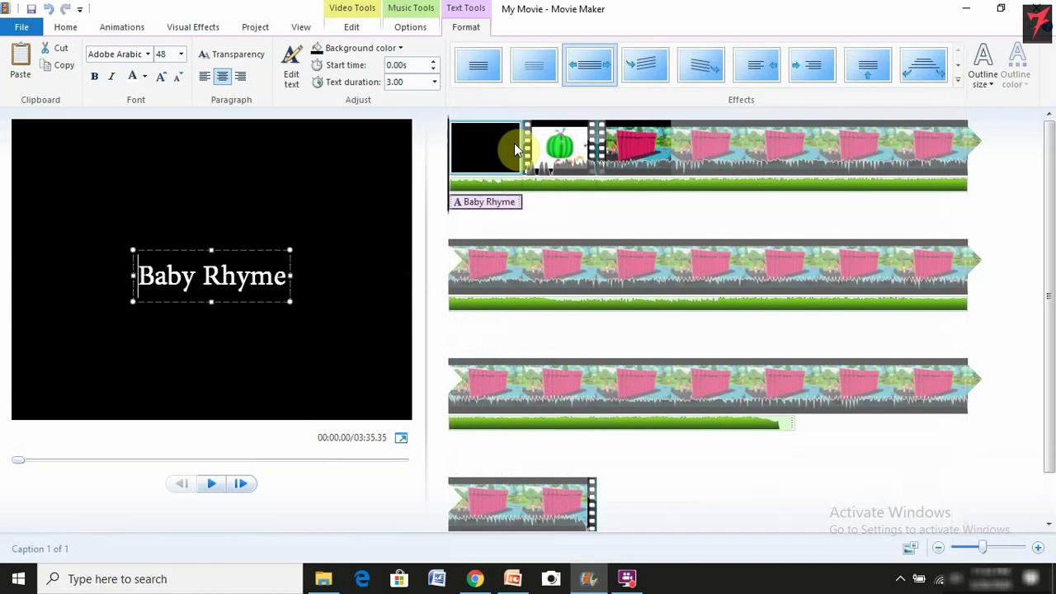
left_click(464, 163)
key("space")
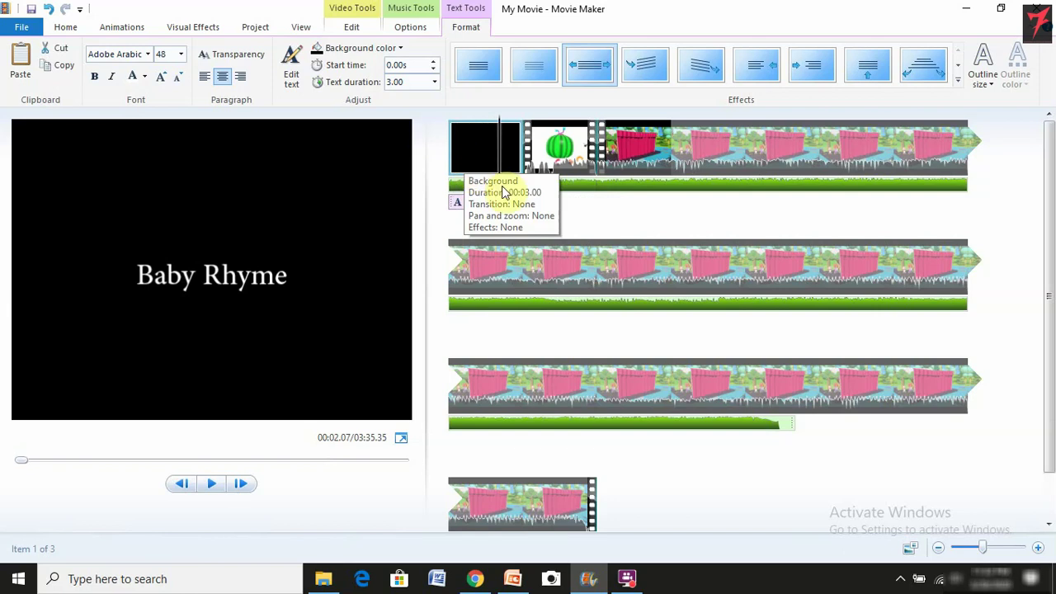
- Extend the "Baby Rhyme" title beyond its background clip by setting its text duration to 17.50 seconds
left_click_drag(521, 202, 542, 207)
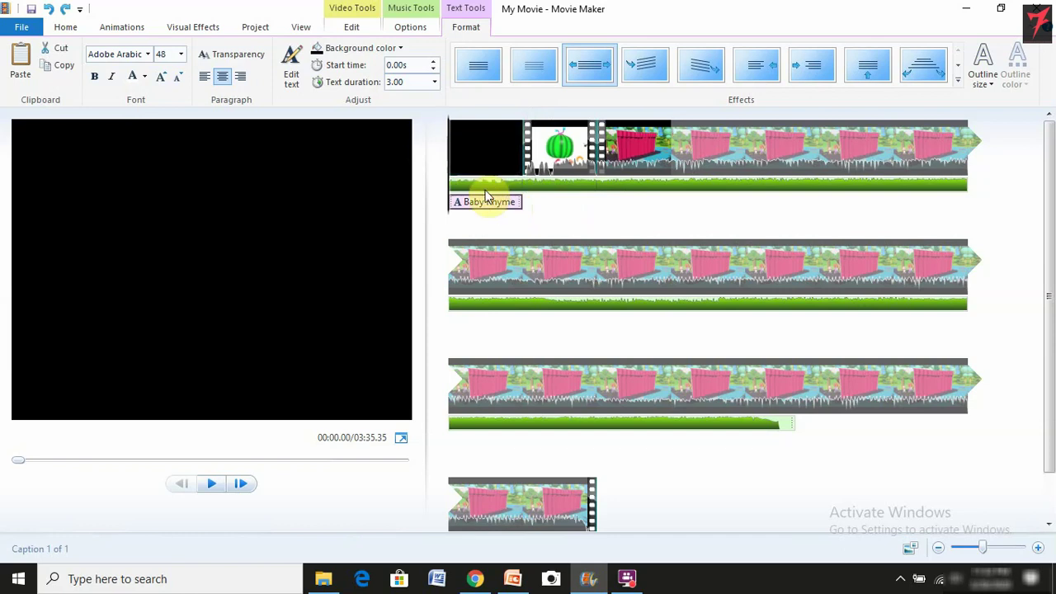
left_click(435, 82)
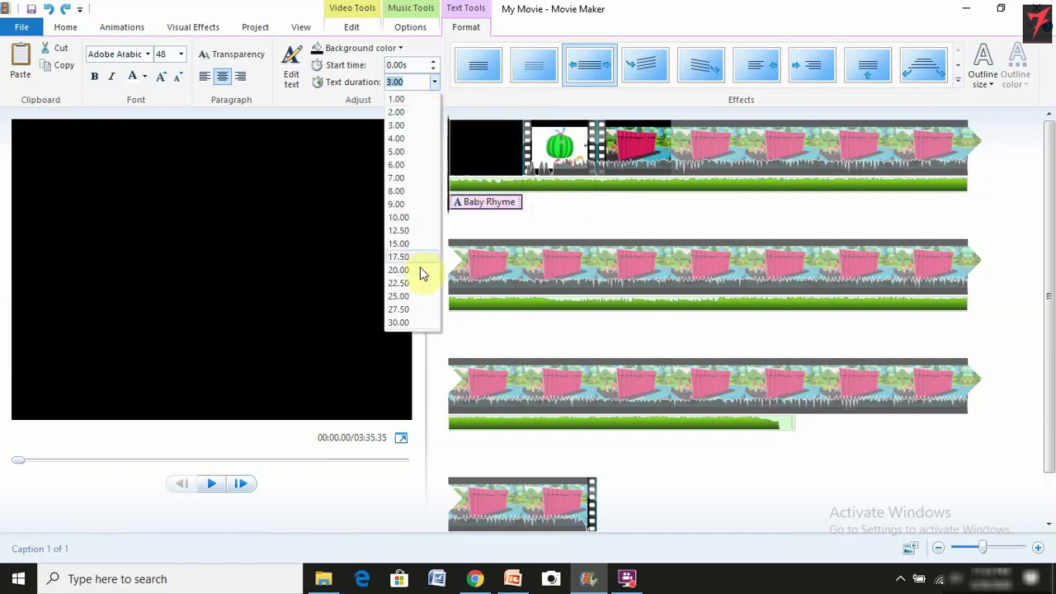
left_click(420, 258)
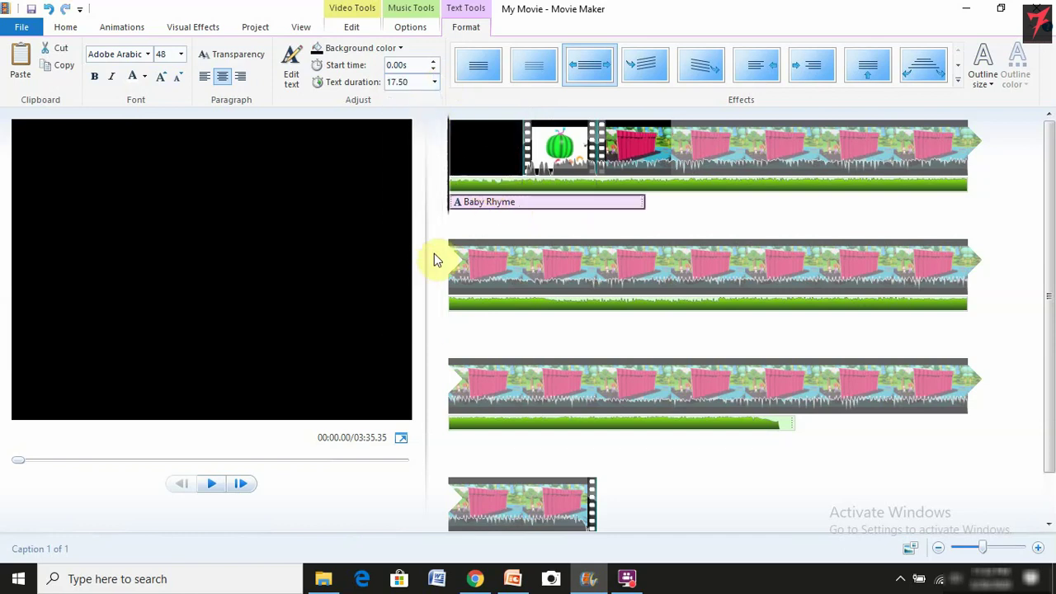